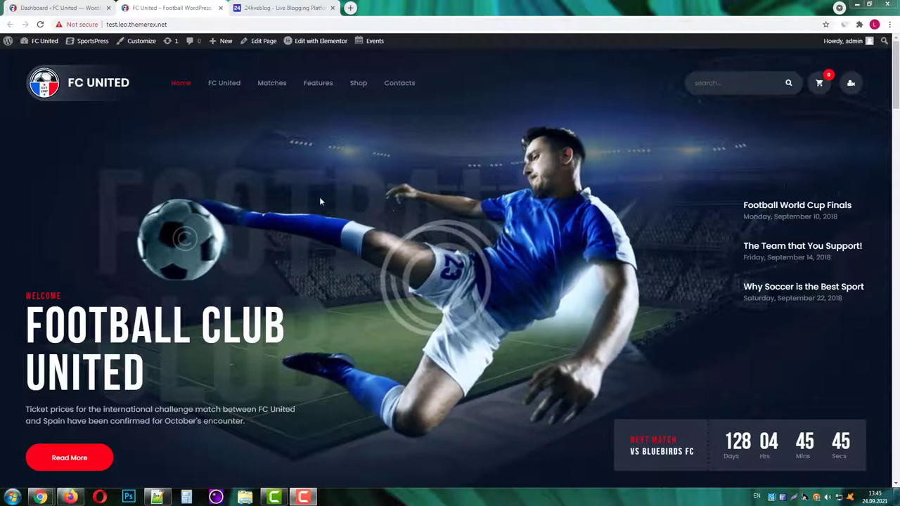
# - Switch from the FC United site to the 24liveblog browser tab
pyautogui.click(284, 8)
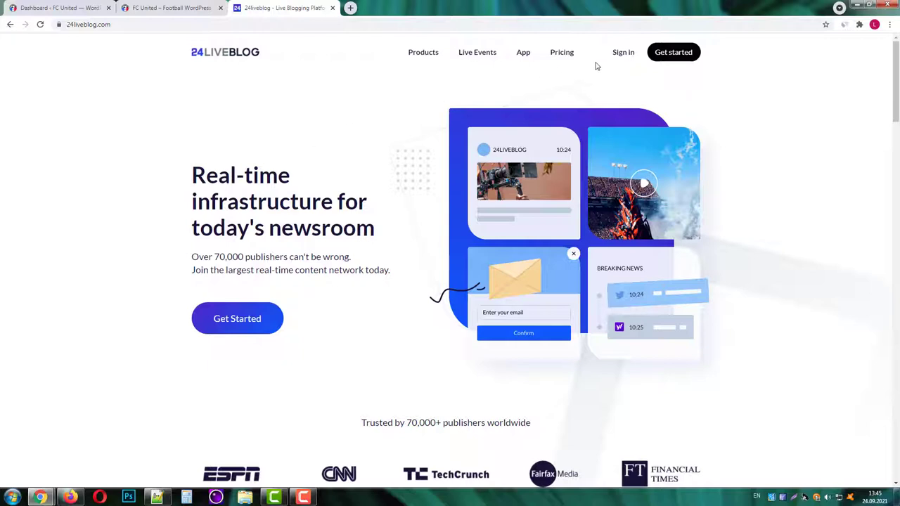
# - Sign in to the 24liveblog portal and look over the Live Blog, Newsroom and Membership menus
pyautogui.click(622, 55)
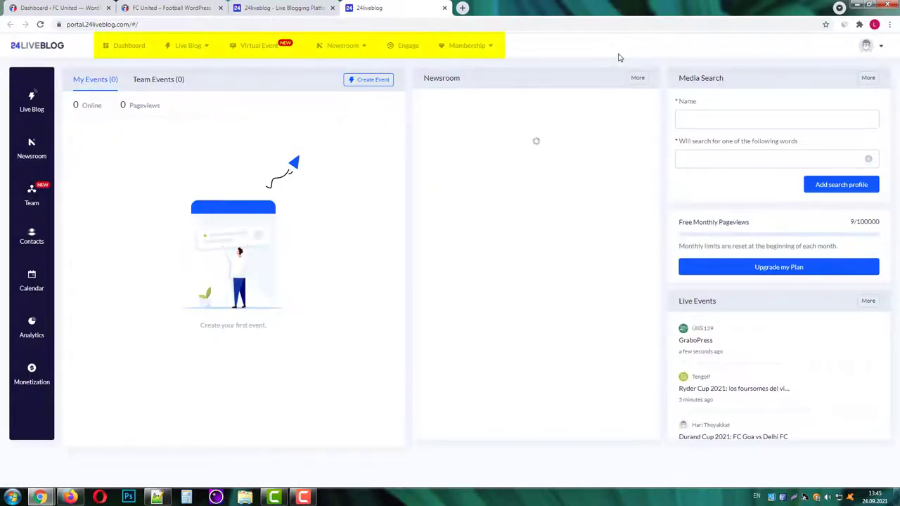
pyautogui.moveTo(871, 54)
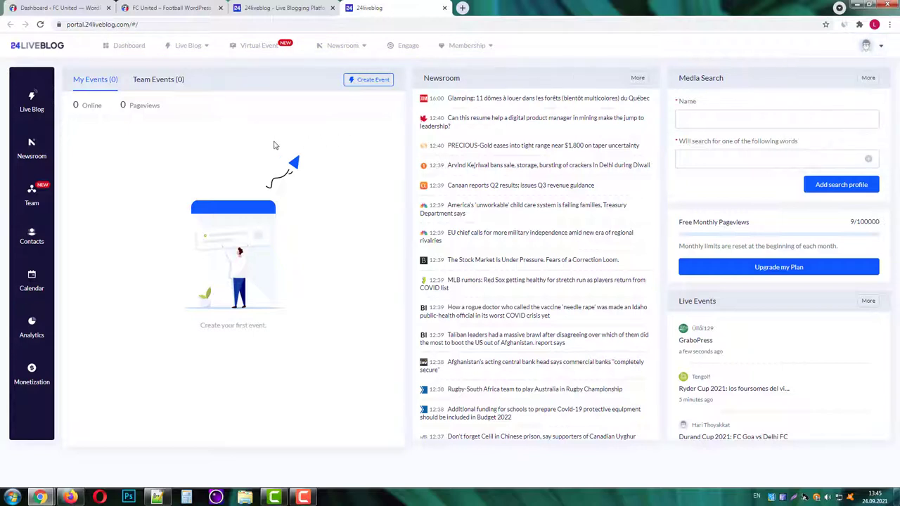
pyautogui.moveTo(200, 51)
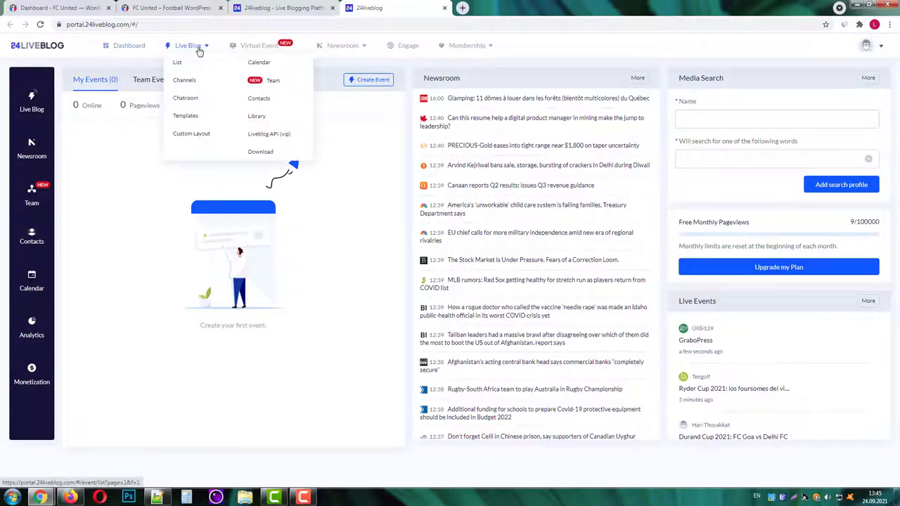
pyautogui.moveTo(339, 52)
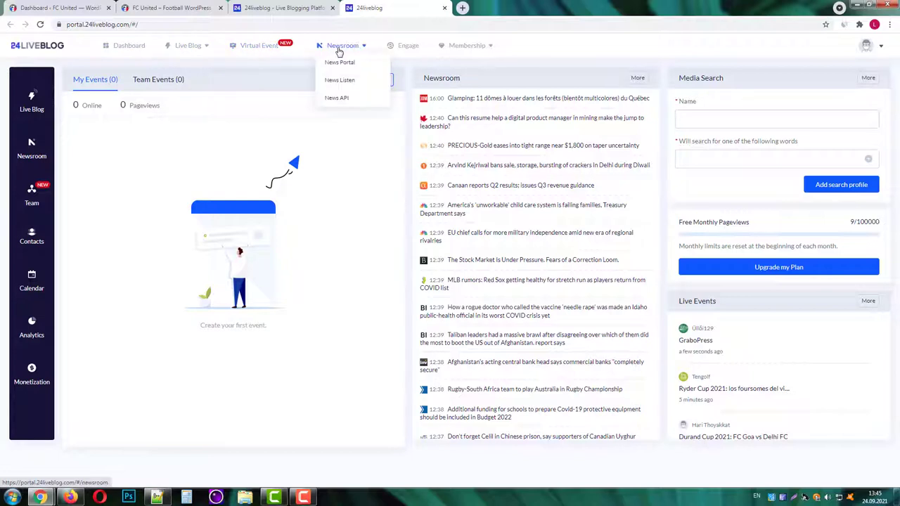
pyautogui.moveTo(460, 49)
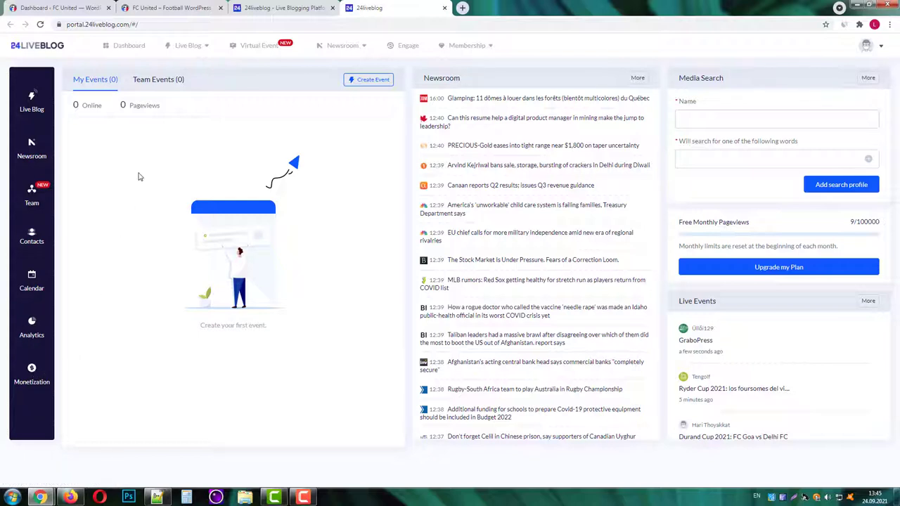
# - Start a new event titled 'FC Porto - Liverpool' starting 2021-09-25 at 09:00
pyautogui.click(363, 81)
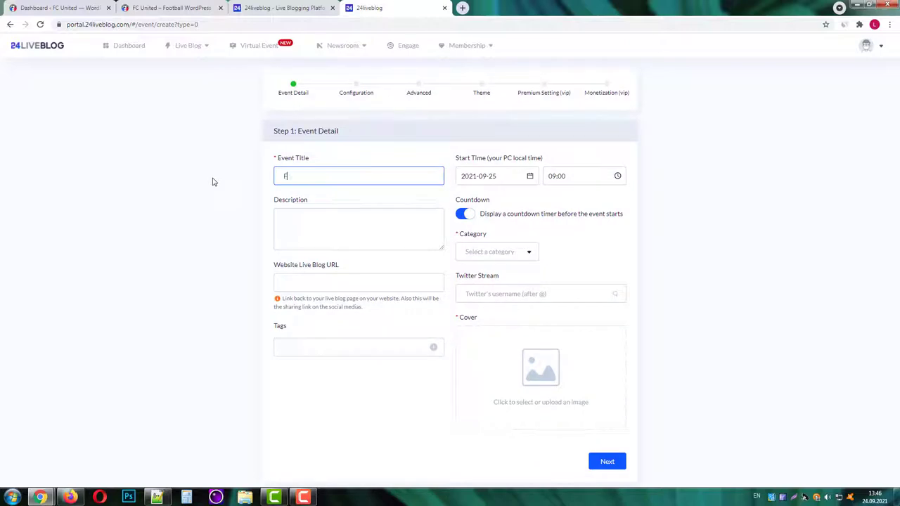
pyautogui.write('FC Porto - Liverpool')
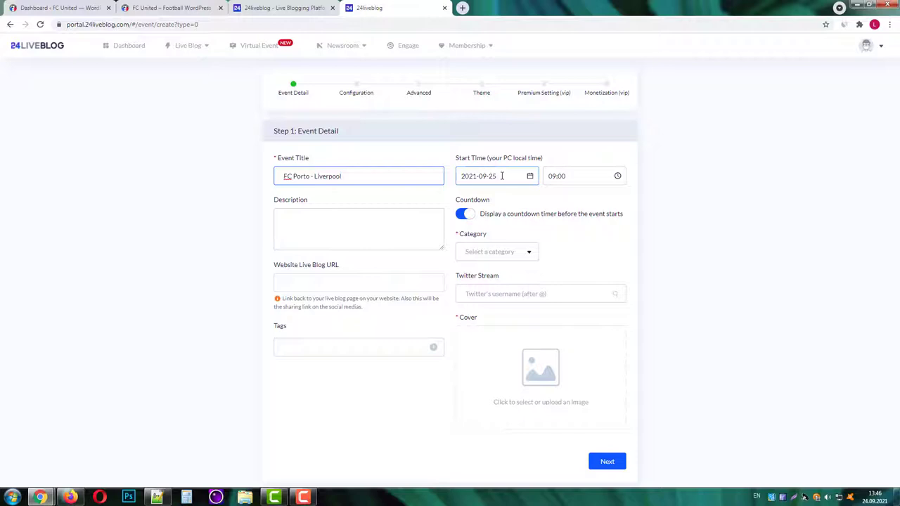
pyautogui.click(501, 176)
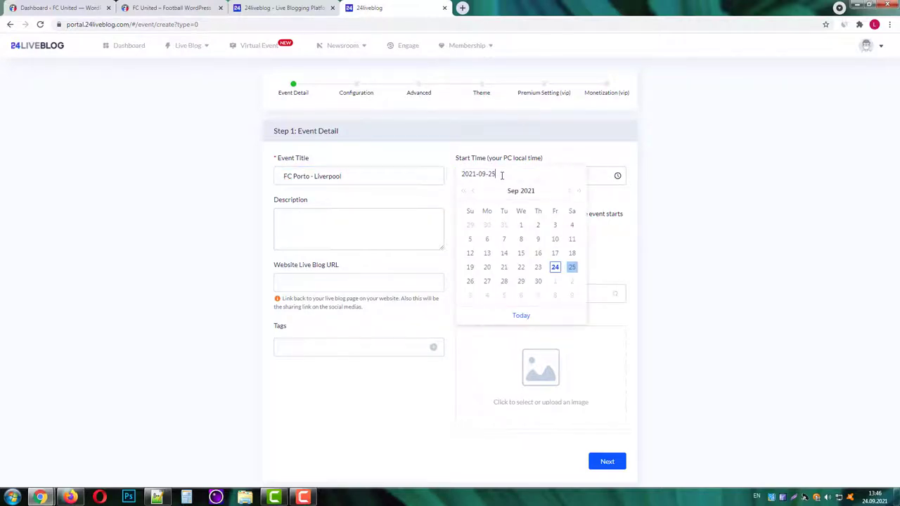
pyautogui.click(554, 156)
pyautogui.click(575, 176)
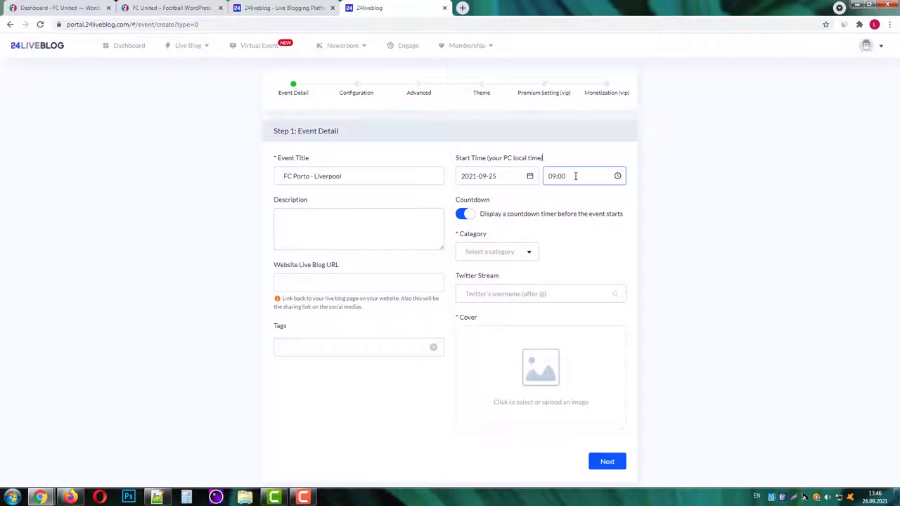
pyautogui.click(356, 216)
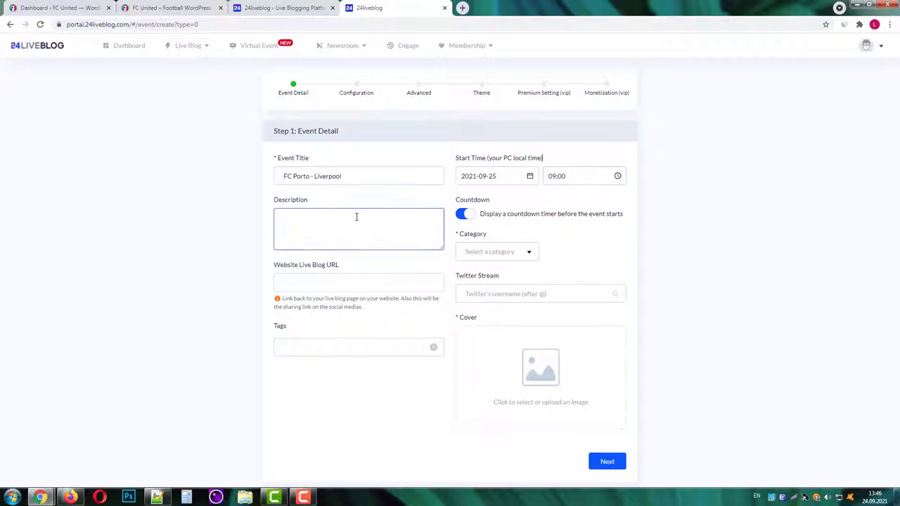
# - Set the event category to Soccer and browse the football league list
pyautogui.click(497, 257)
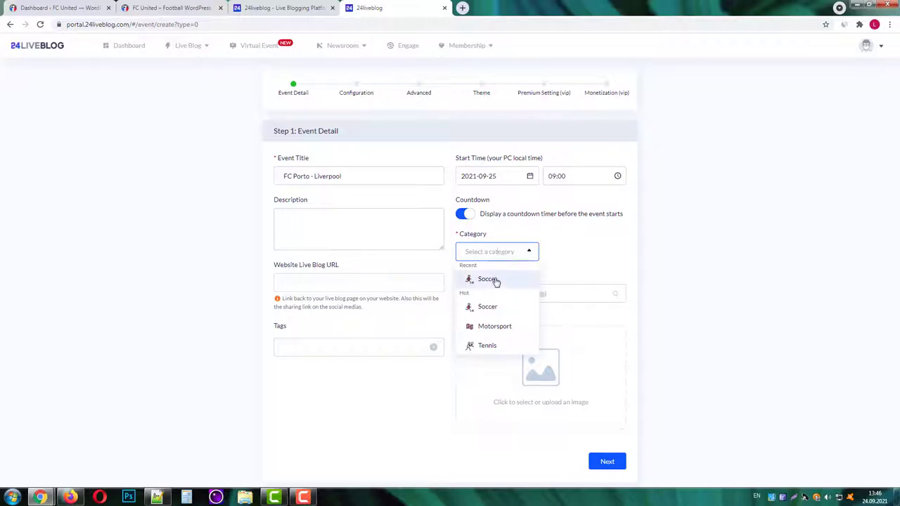
pyautogui.click(487, 279)
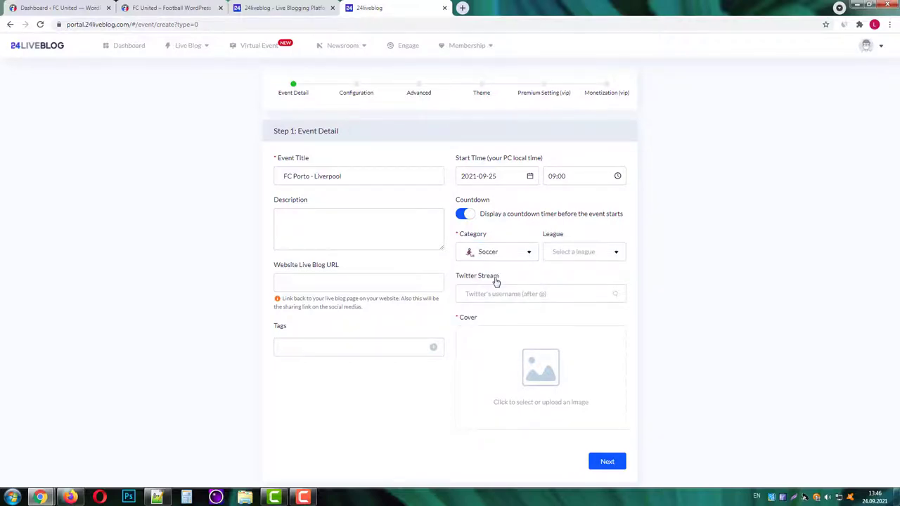
pyautogui.click(577, 257)
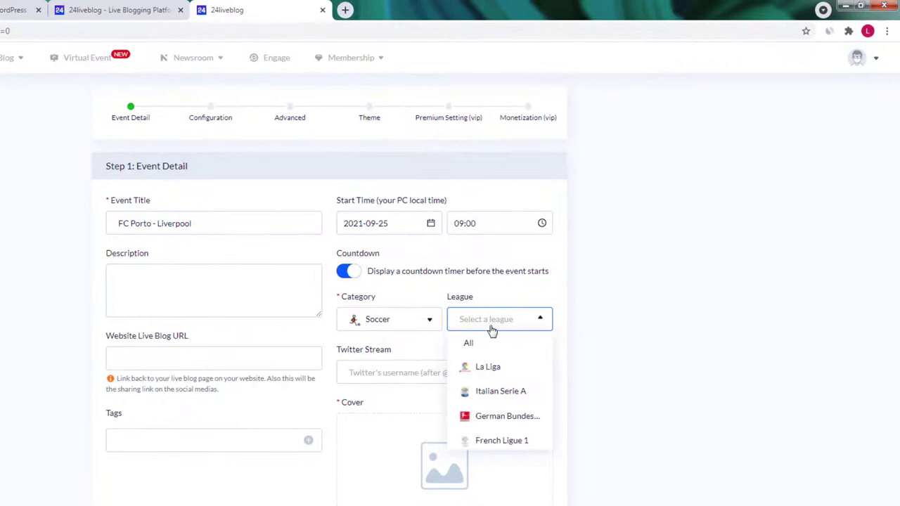
pyautogui.scroll(-2, 493, 388)
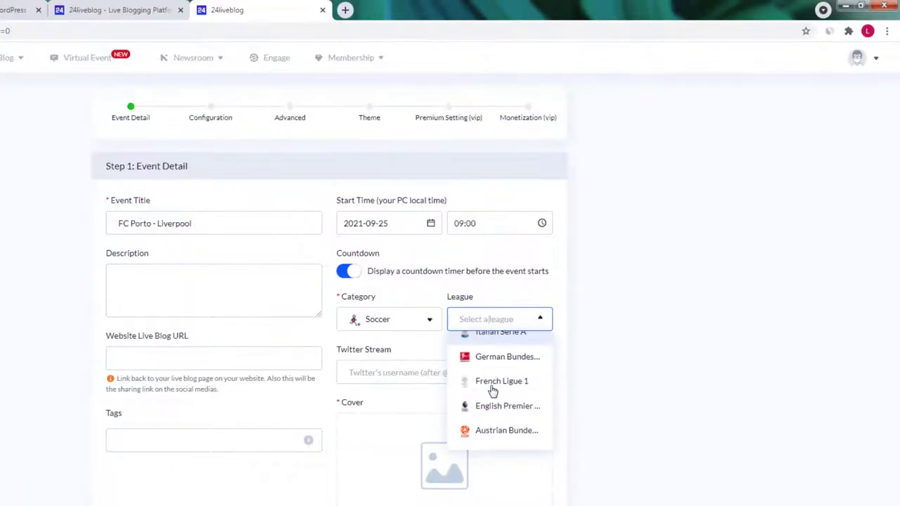
pyautogui.scroll(-1, 492, 390)
pyautogui.scroll(-4, 492, 390)
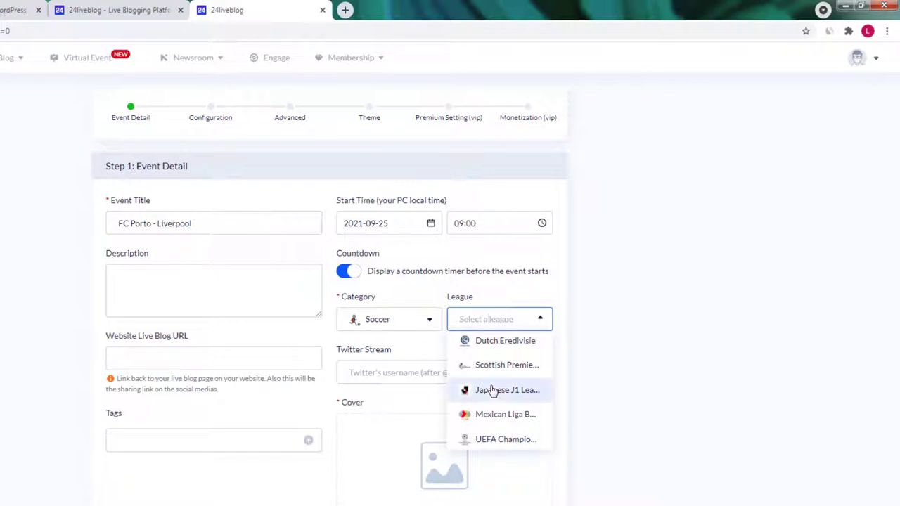
# - Link the event to the UEFA Champions League FC Porto - Liverpool match on 2021-09-28
pyautogui.click(491, 437)
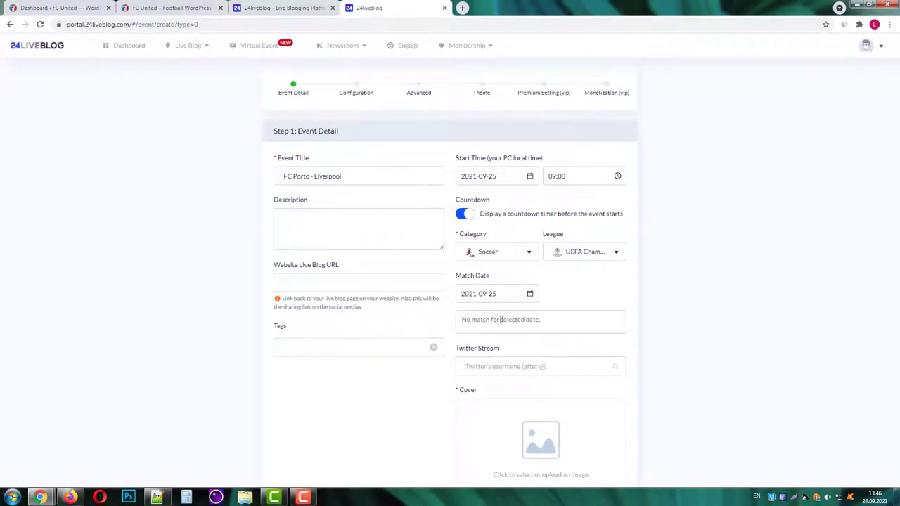
pyautogui.click(399, 288)
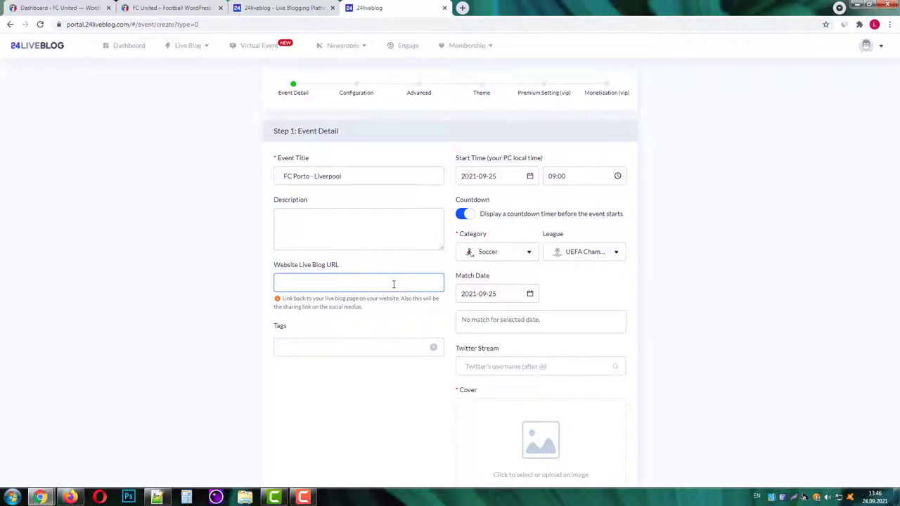
pyautogui.scroll(-2, 394, 284)
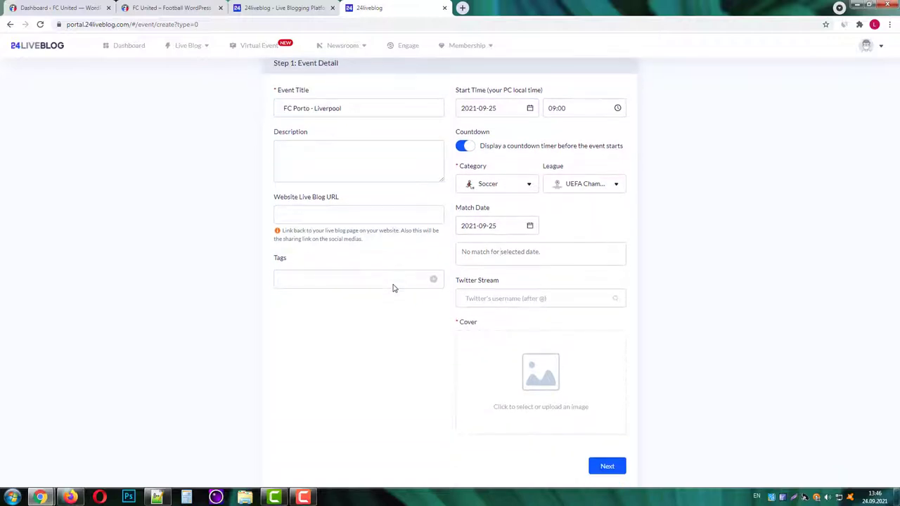
pyautogui.click(482, 221)
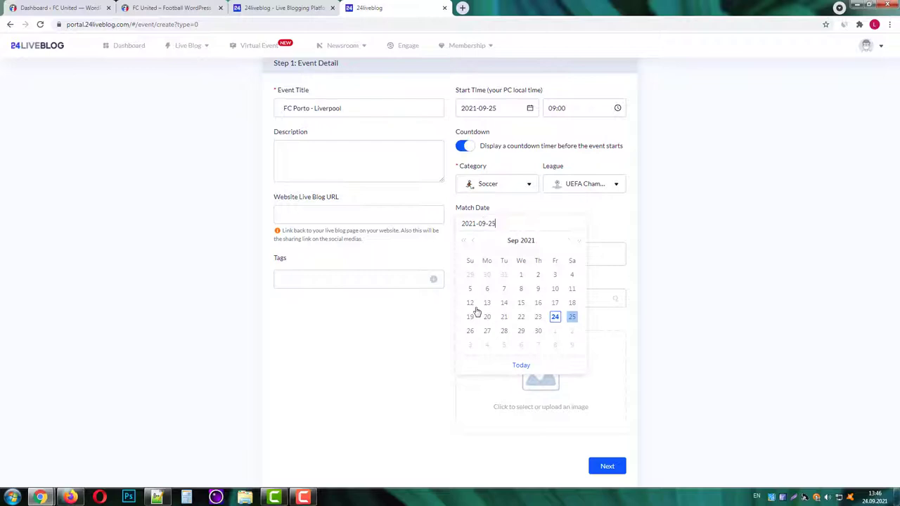
pyautogui.click(488, 331)
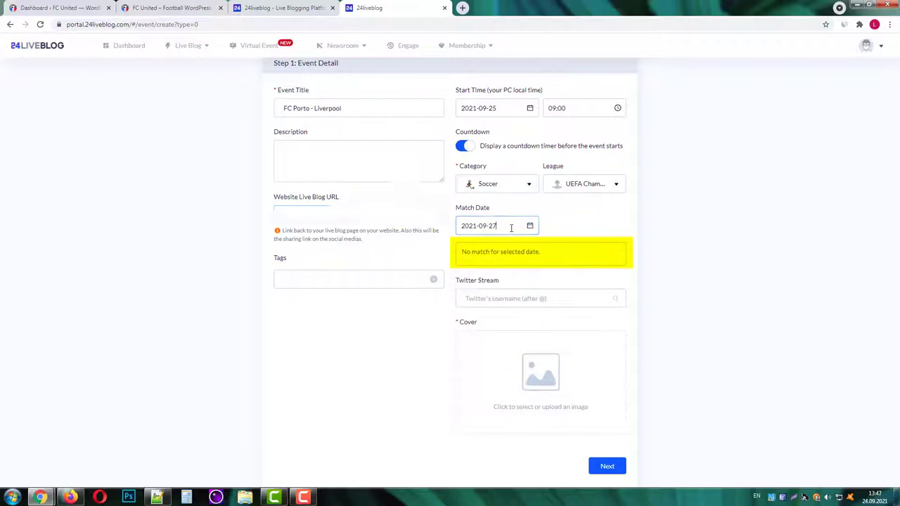
pyautogui.click(533, 227)
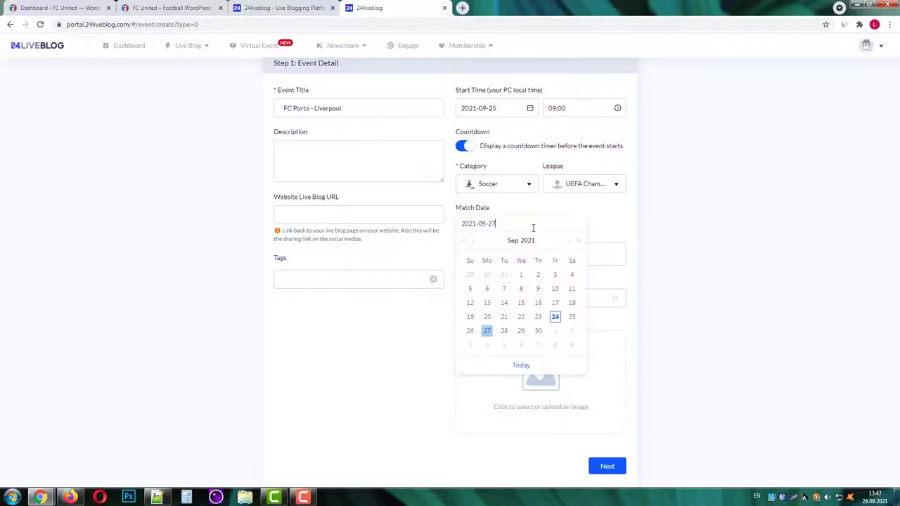
pyautogui.click(504, 331)
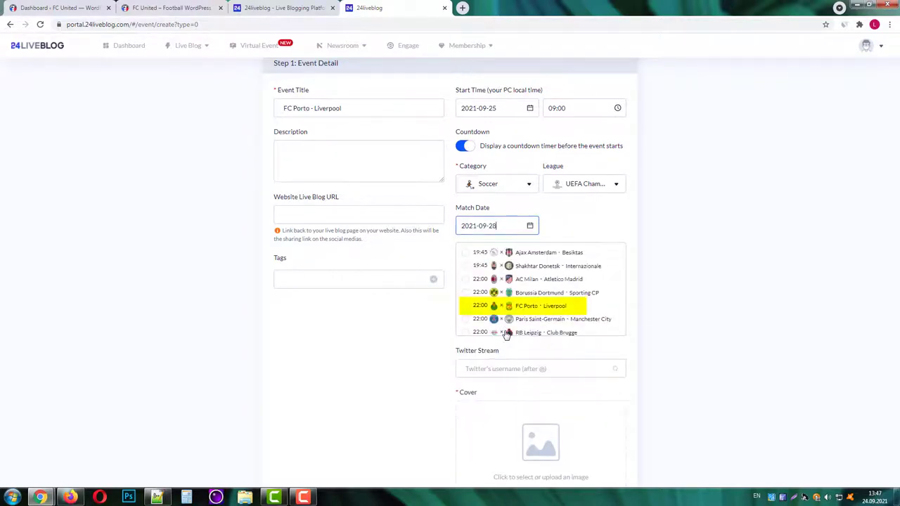
pyautogui.click(465, 307)
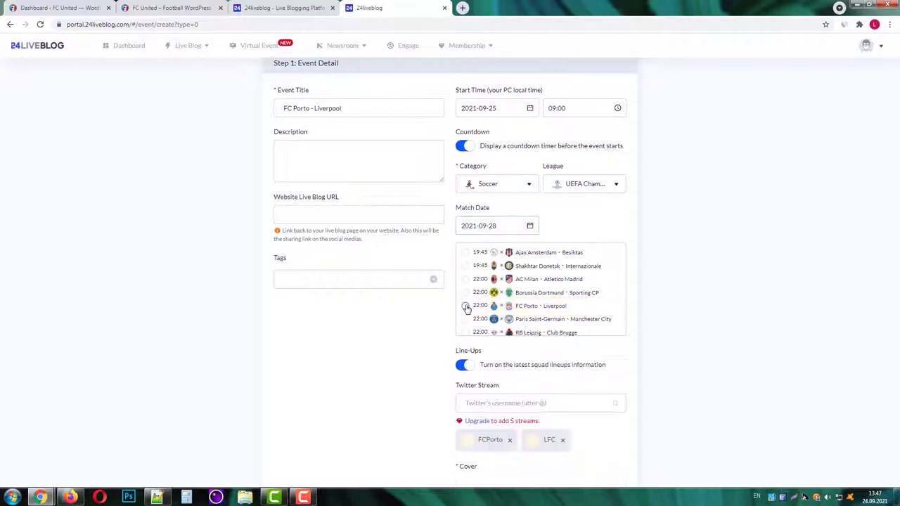
pyautogui.scroll(-2, 398, 326)
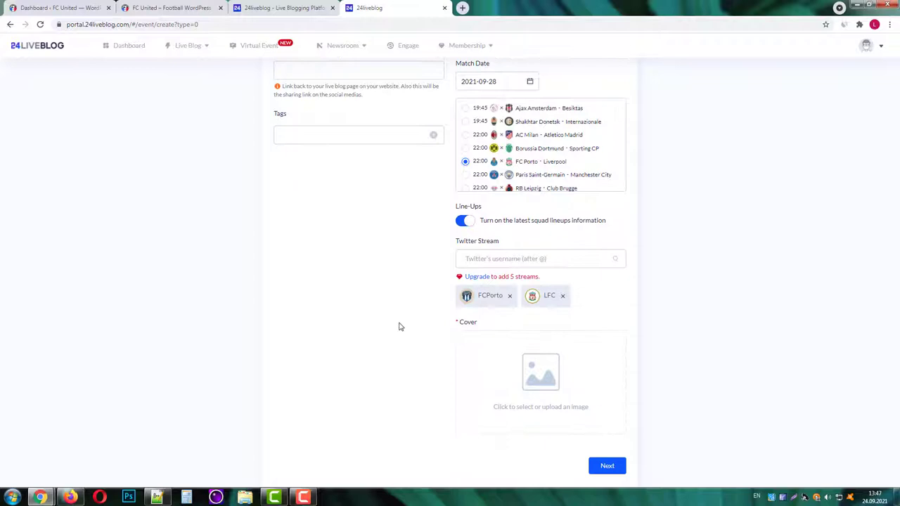
# - Upload image 1 from the Desktop as the event's cover picture
pyautogui.click(532, 368)
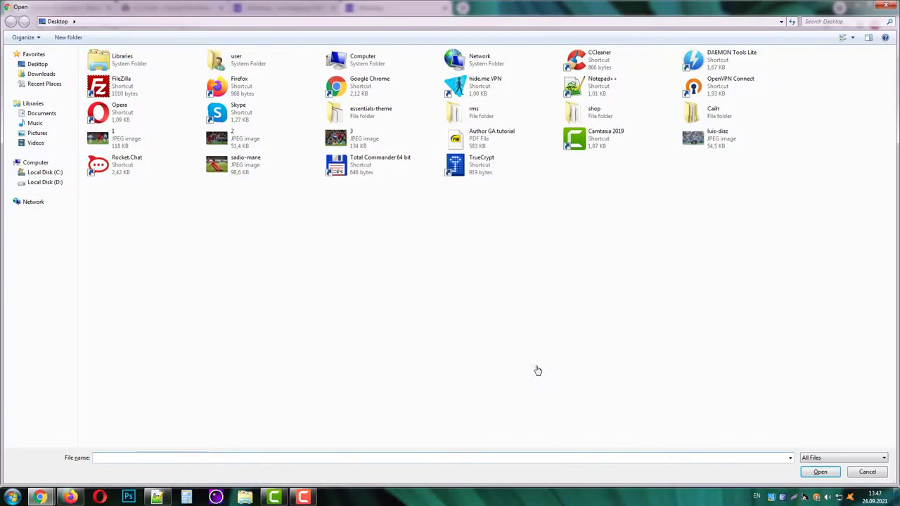
pyautogui.click(121, 149)
pyautogui.click(820, 472)
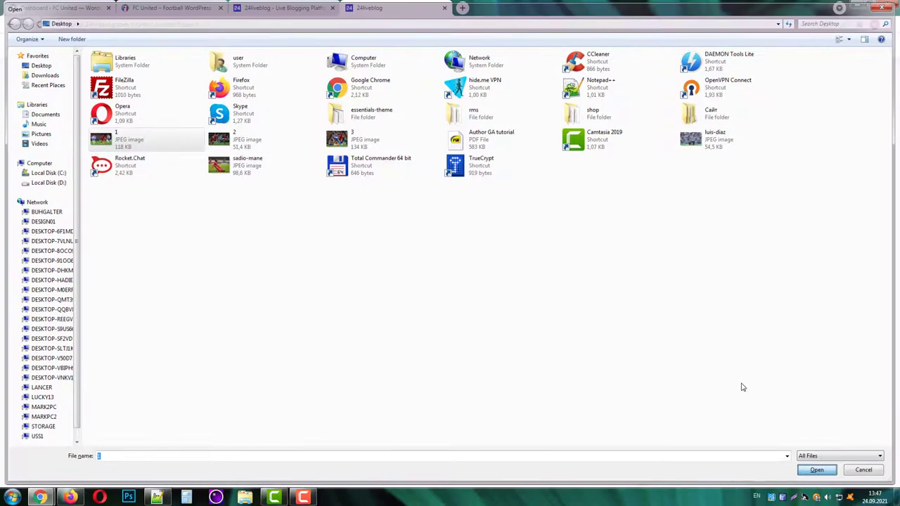
pyautogui.scroll(3, 386, 291)
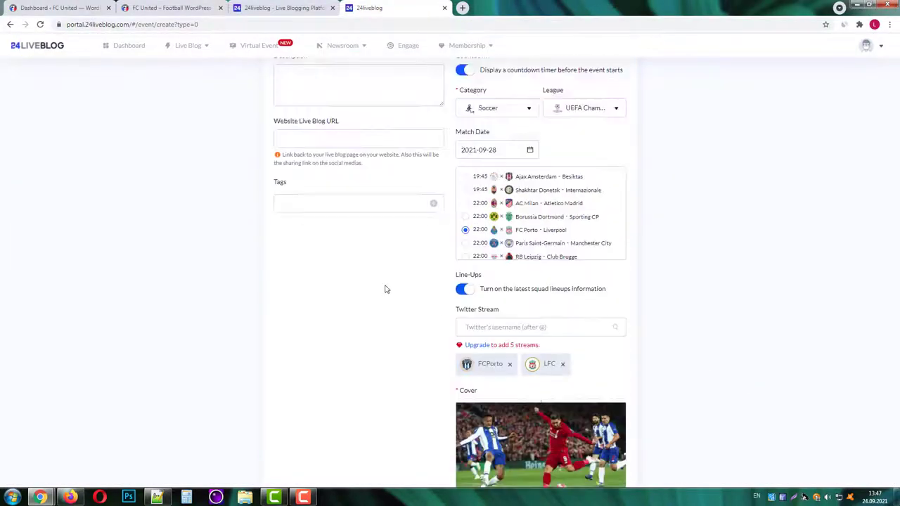
pyautogui.scroll(-3, 388, 288)
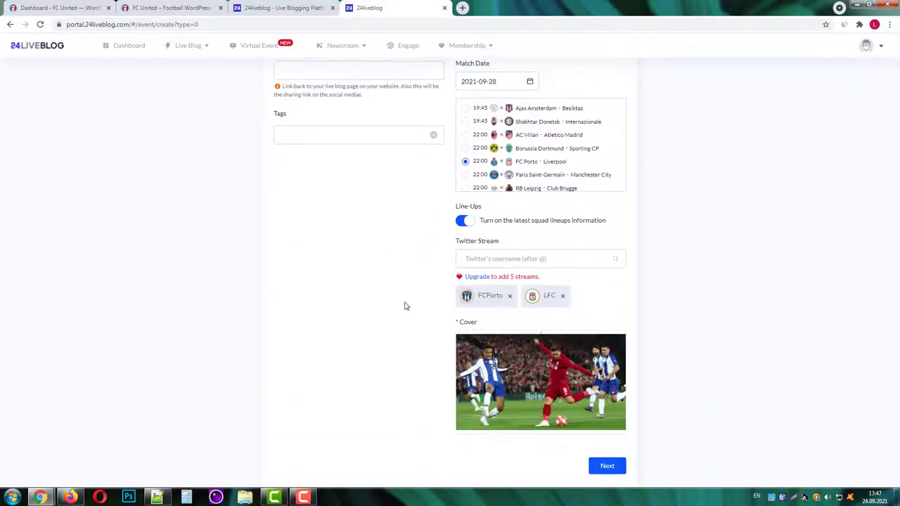
# - Advance the event wizard through Configuration to Step 3: Advanced
pyautogui.click(613, 466)
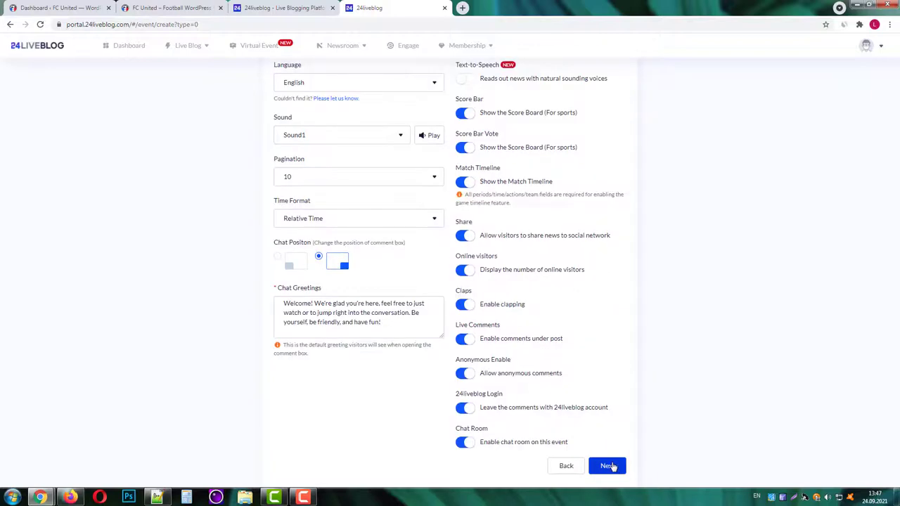
pyautogui.scroll(2, 694, 343)
pyautogui.scroll(-1, 657, 197)
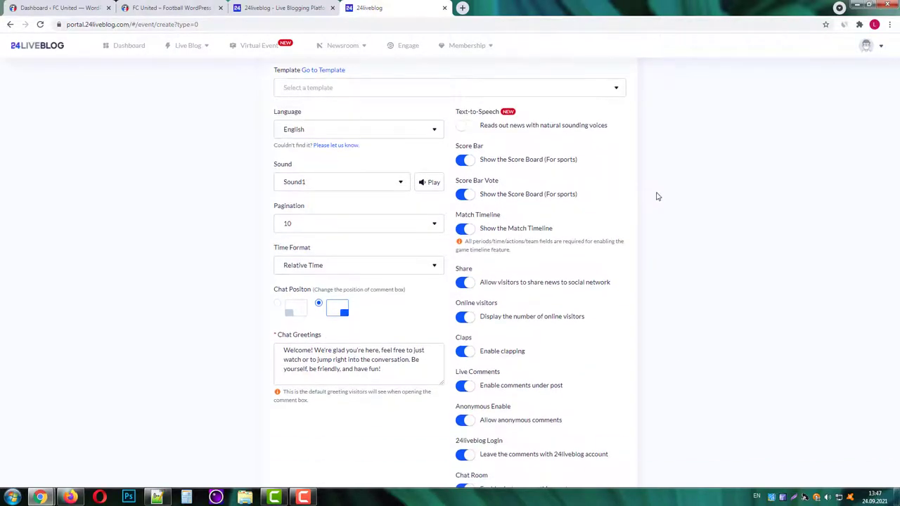
pyautogui.scroll(-1, 657, 201)
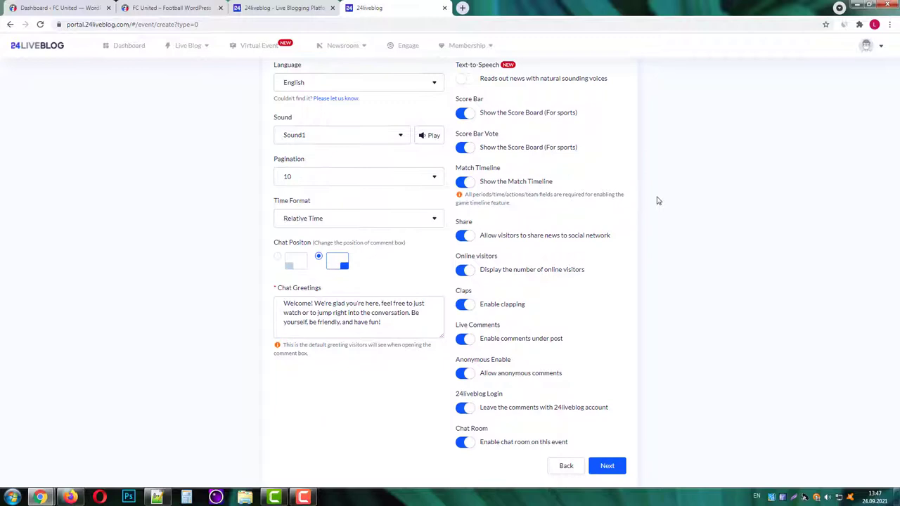
pyautogui.click(607, 466)
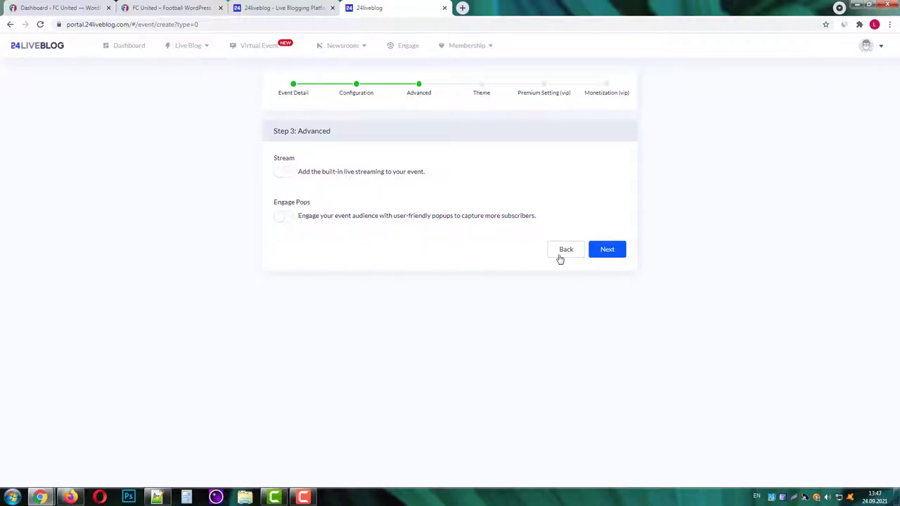
# - Skip past the Advanced options and keep the Sports theme
pyautogui.click(608, 249)
pyautogui.moveTo(573, 240)
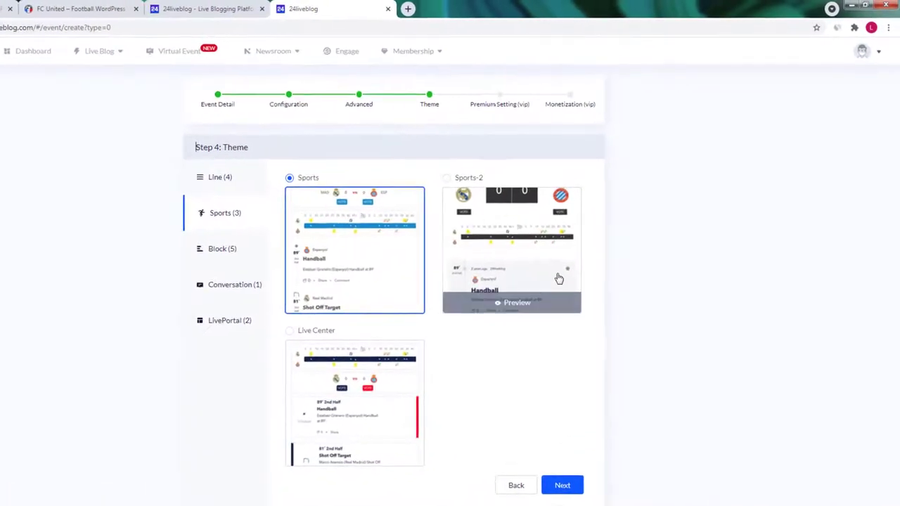
pyautogui.moveTo(365, 389)
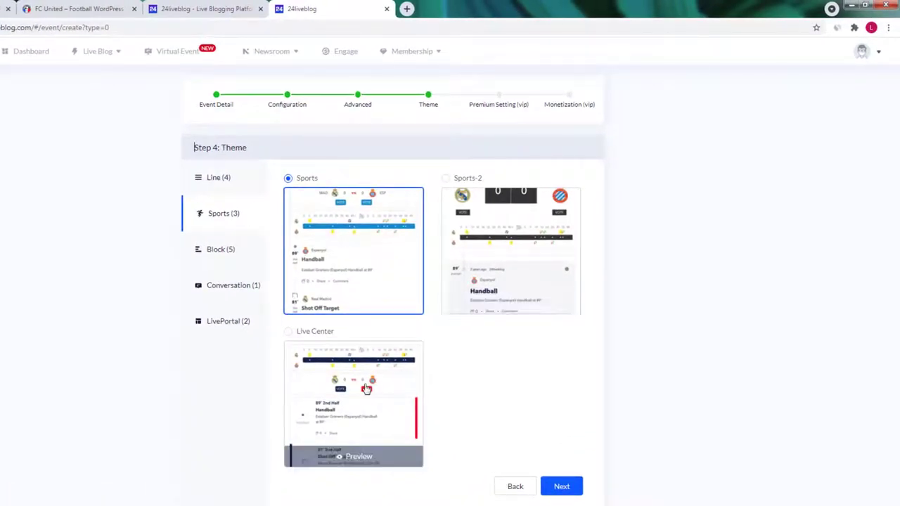
pyautogui.moveTo(515, 274)
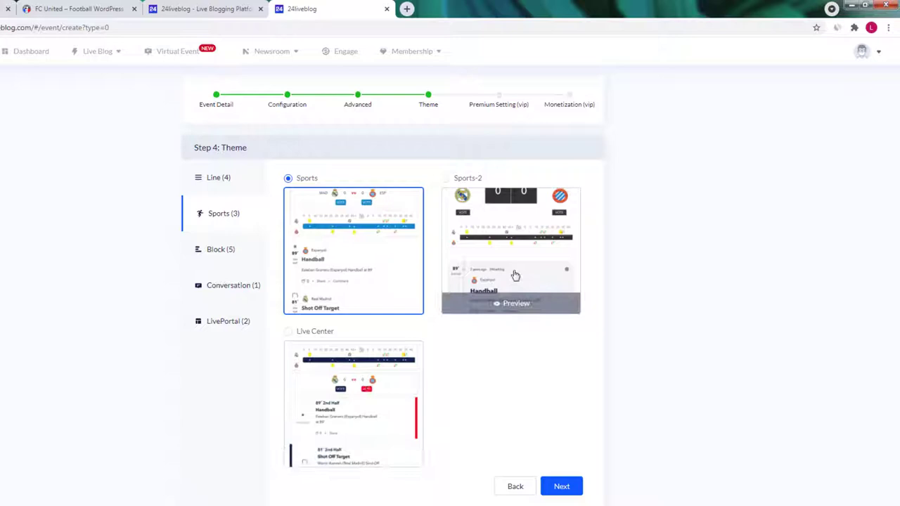
pyautogui.click(561, 486)
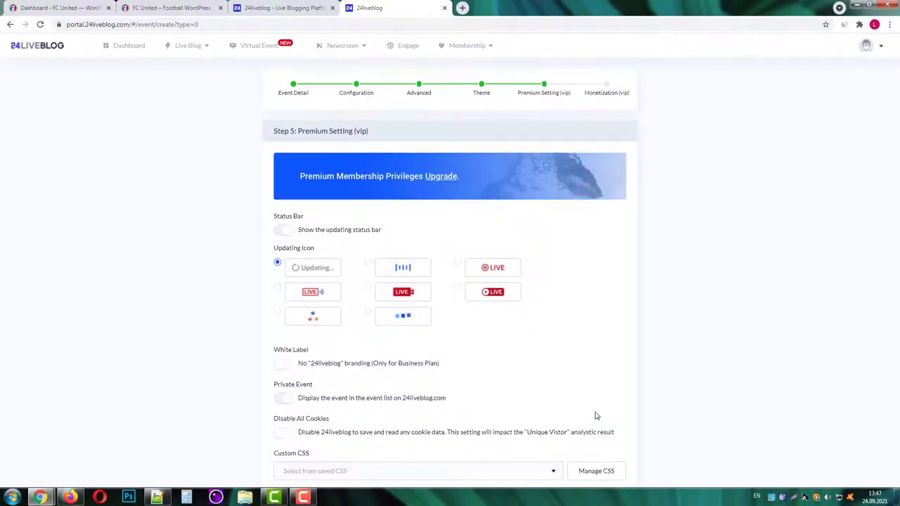
# - Choose the LIVE updating icon and create the event from the Monetization step
pyautogui.click(457, 262)
pyautogui.scroll(-2, 510, 319)
pyautogui.scroll(-1, 438, 312)
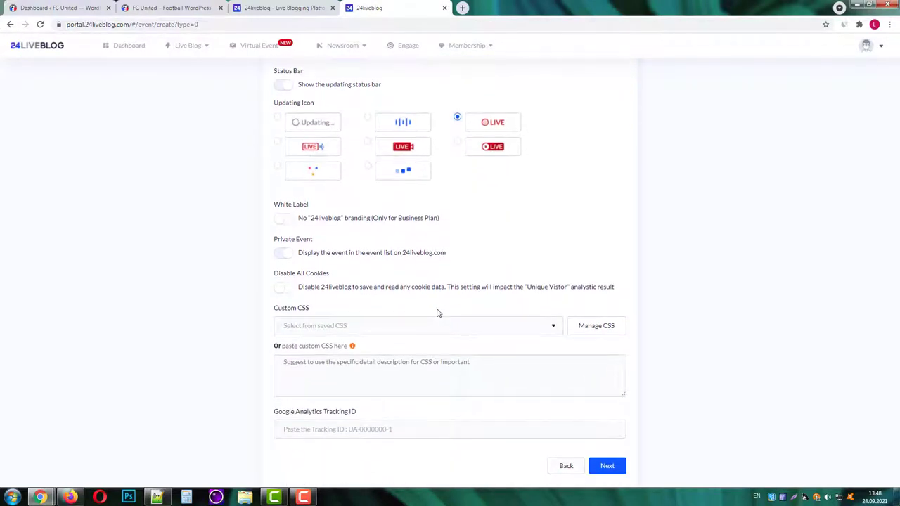
pyautogui.click(607, 466)
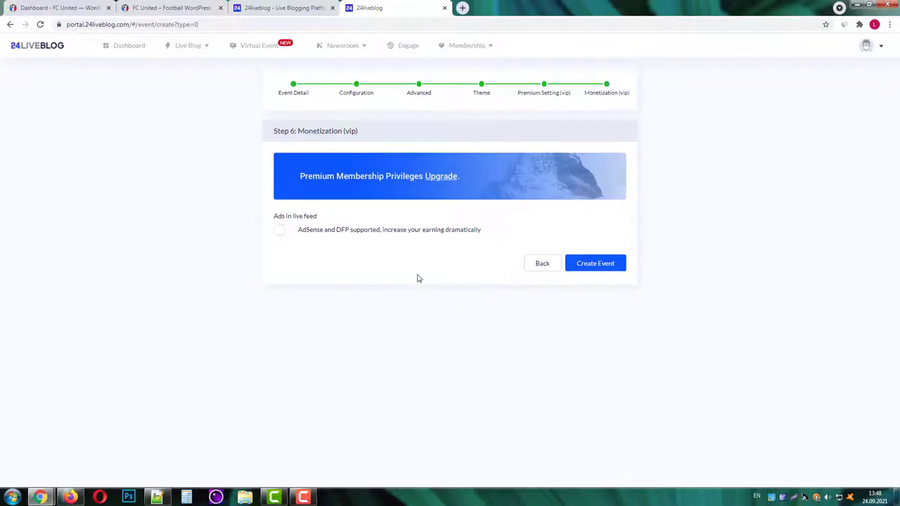
pyautogui.click(595, 269)
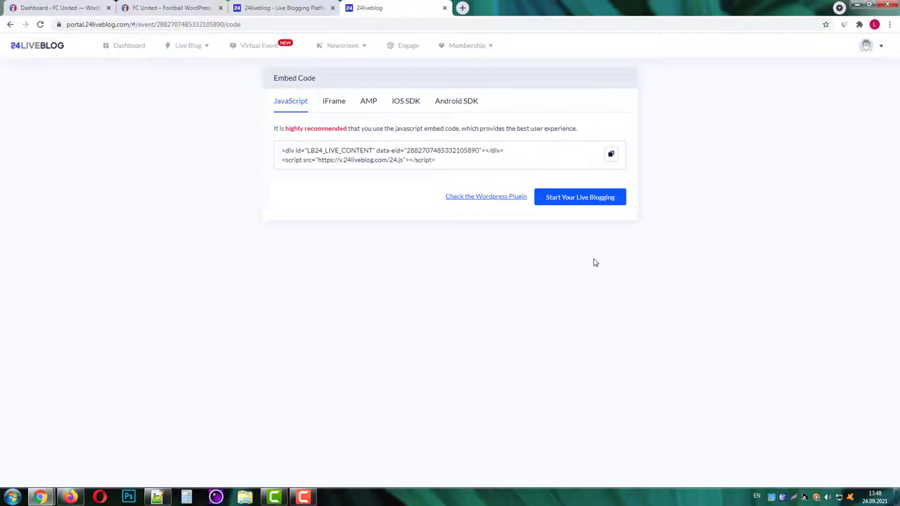
# - Copy the event's JavaScript embed code, start live blogging, and return to FC United
pyautogui.click(611, 154)
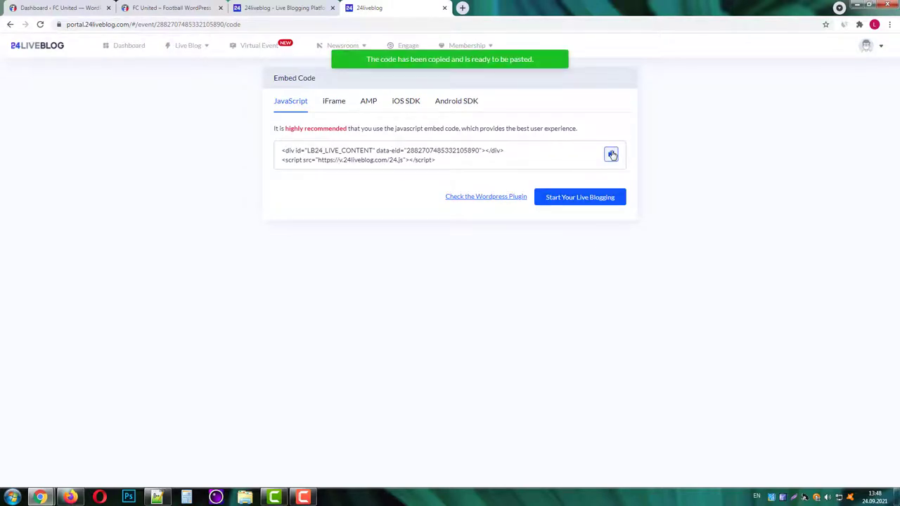
pyautogui.click(582, 200)
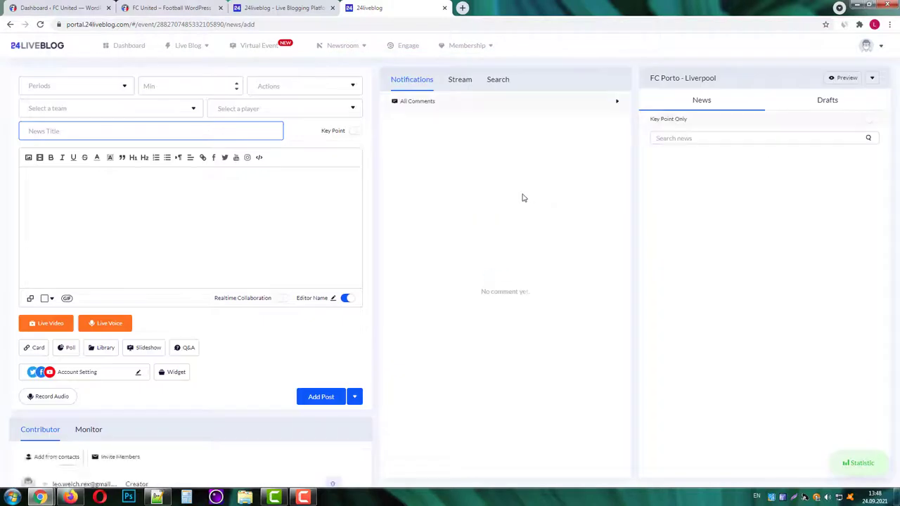
pyautogui.click(177, 9)
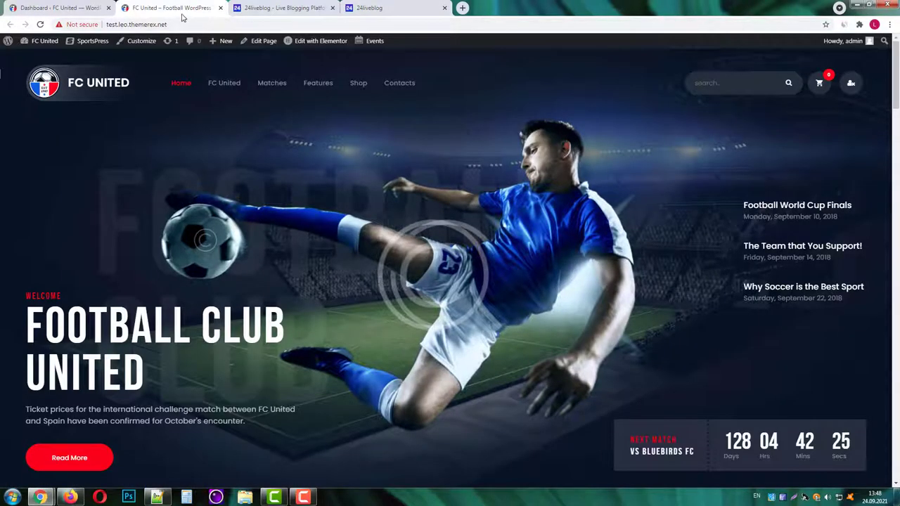
# - Create a post titled 'FC Porto - Liverpool' with the embed code in a Custom HTML block
pyautogui.click(218, 58)
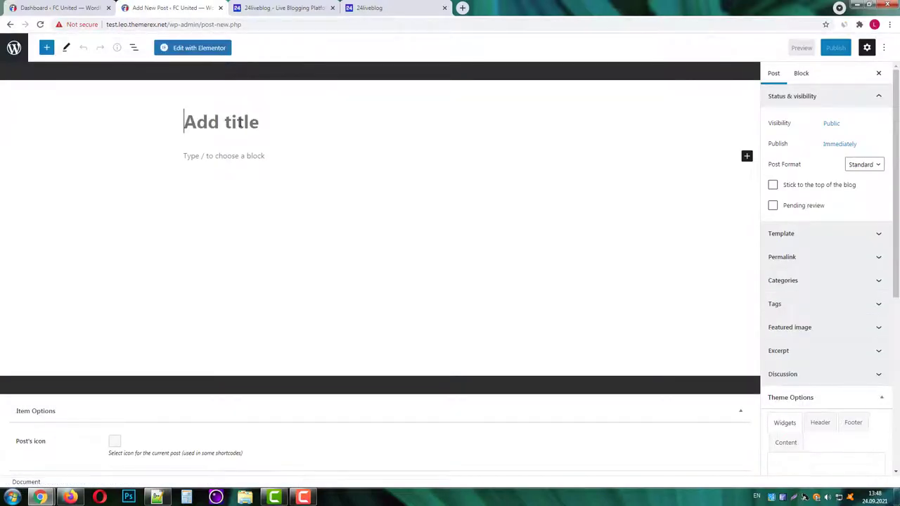
pyautogui.write('FC Po')
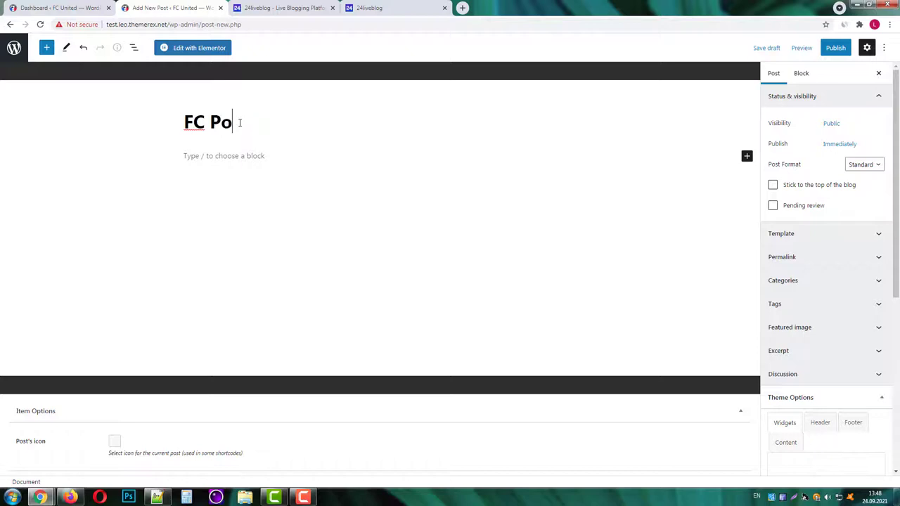
pyautogui.write('rto -')
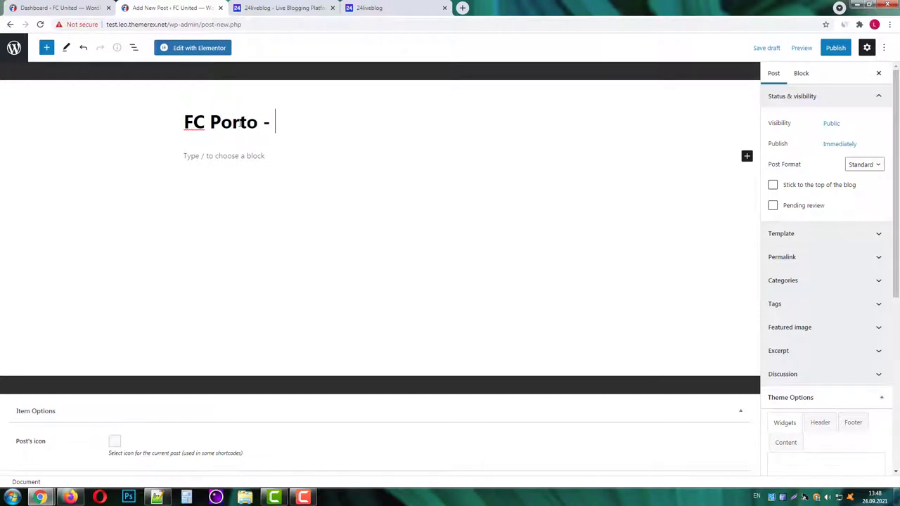
pyautogui.write(' Liverpool')
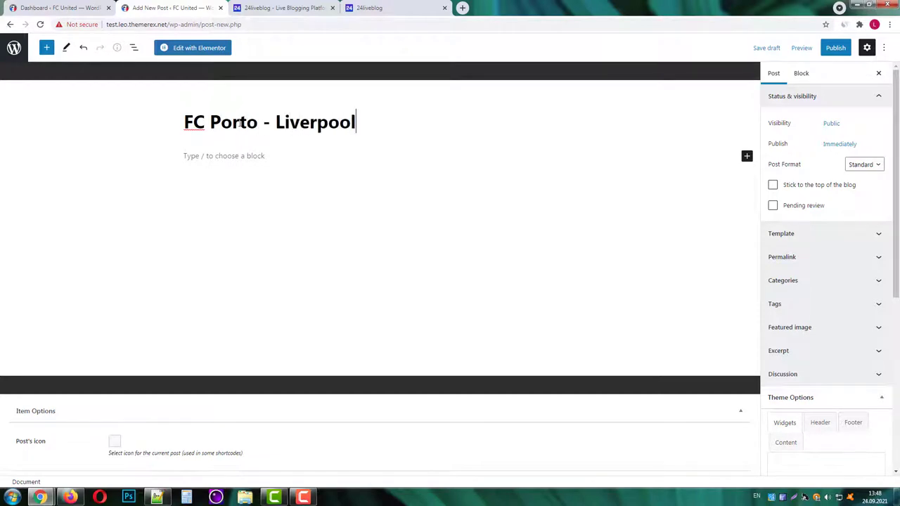
pyautogui.click(239, 155)
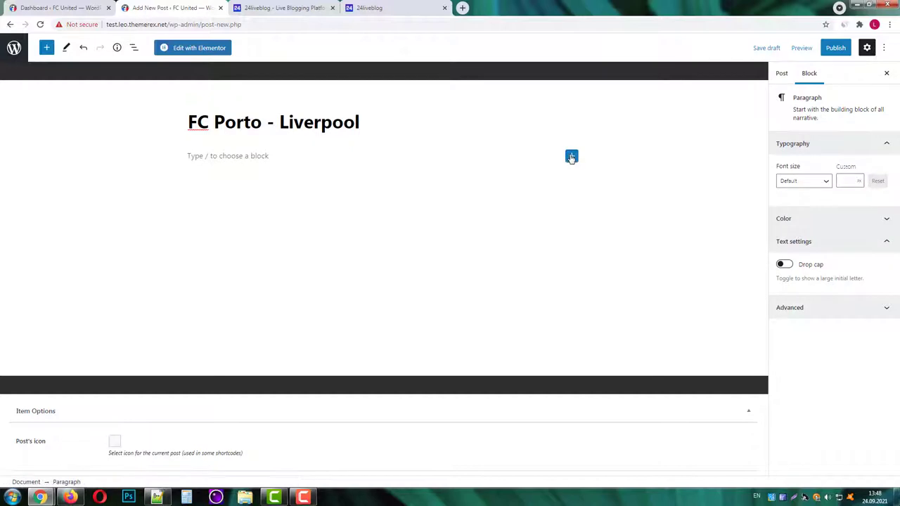
pyautogui.click(571, 156)
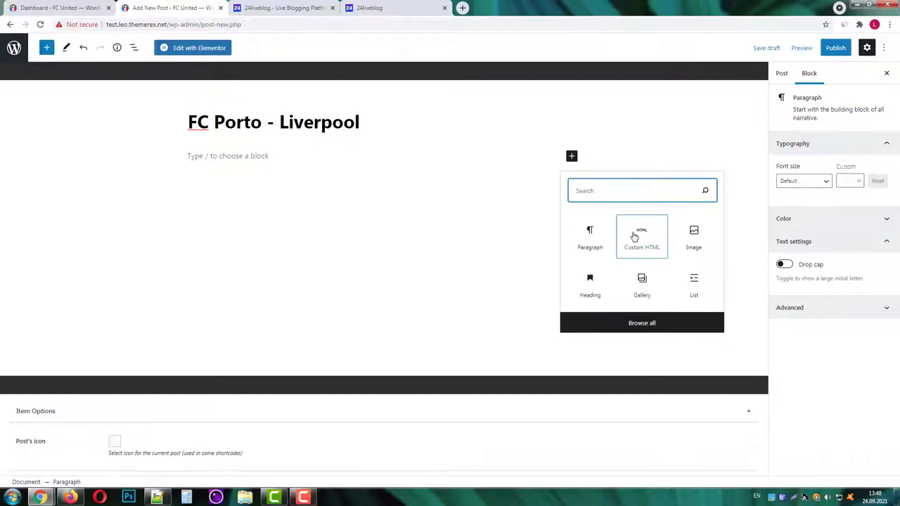
pyautogui.click(634, 237)
pyautogui.hotkey('ctrl', 'v')
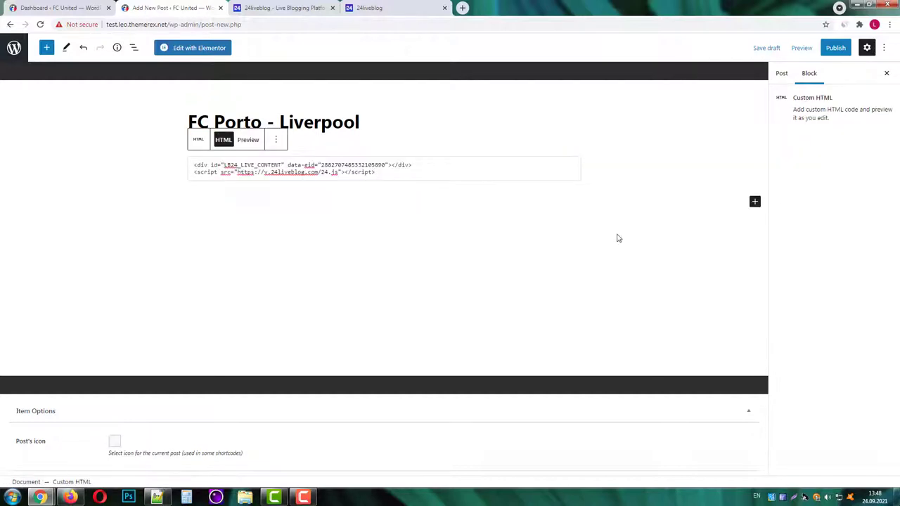
pyautogui.click(617, 238)
# - Publish the post and open its public page
pyautogui.click(834, 50)
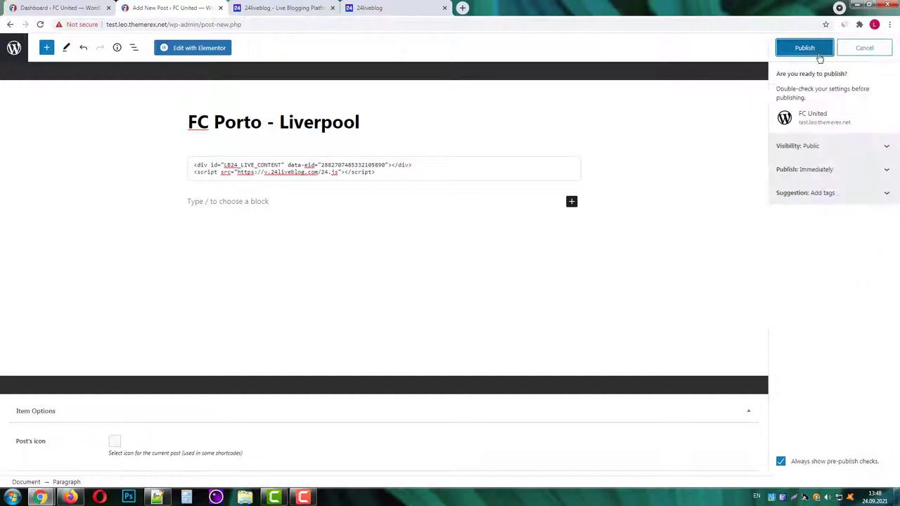
pyautogui.click(818, 55)
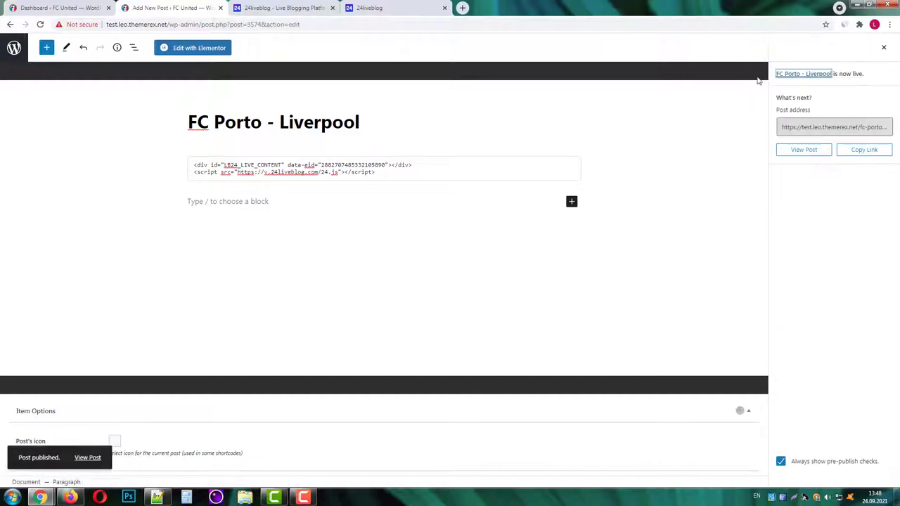
pyautogui.keyDown('ctrl'); pyautogui.click(87, 457); pyautogui.keyUp('ctrl')
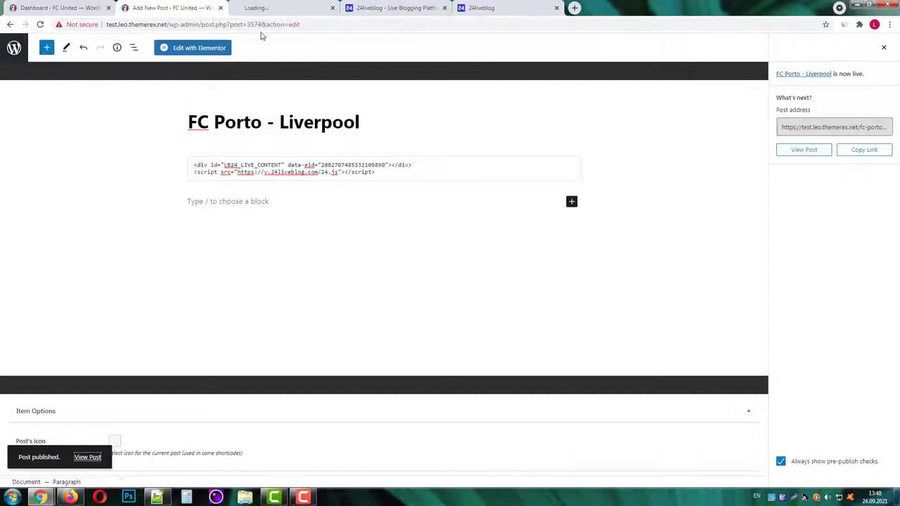
# - Check the published post page, then go back to the post editor
pyautogui.click(267, 6)
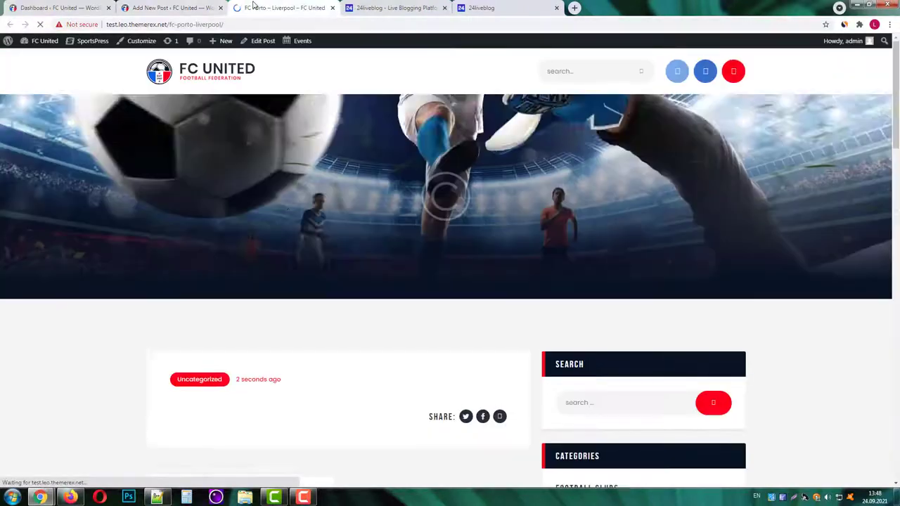
pyautogui.scroll(-2, 286, 174)
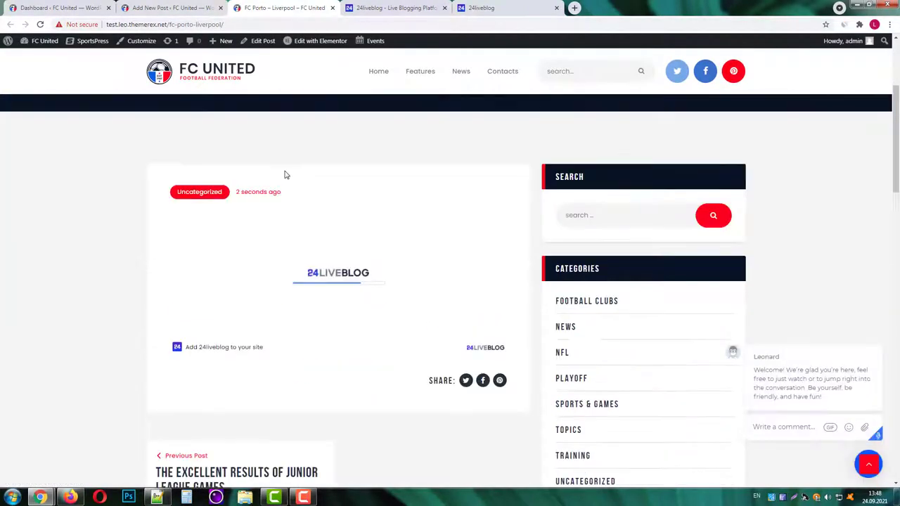
pyautogui.scroll(-2, 284, 174)
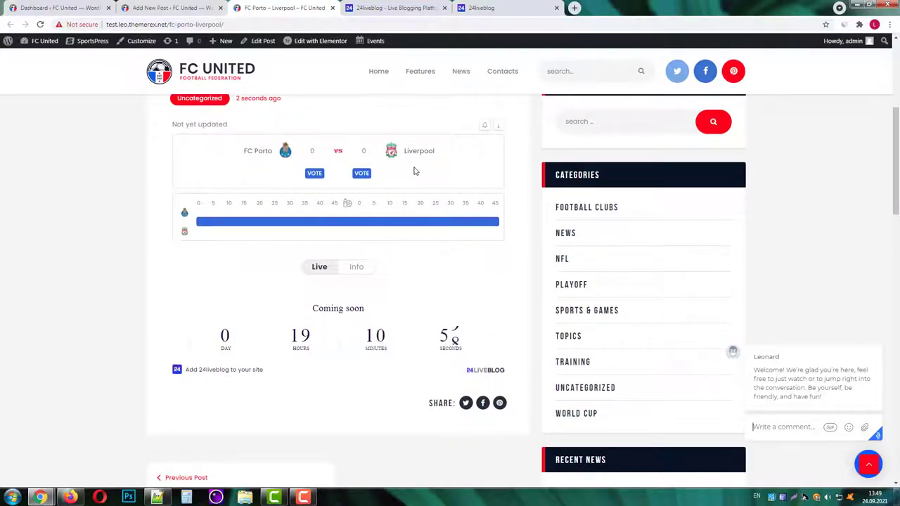
pyautogui.scroll(3, 435, 311)
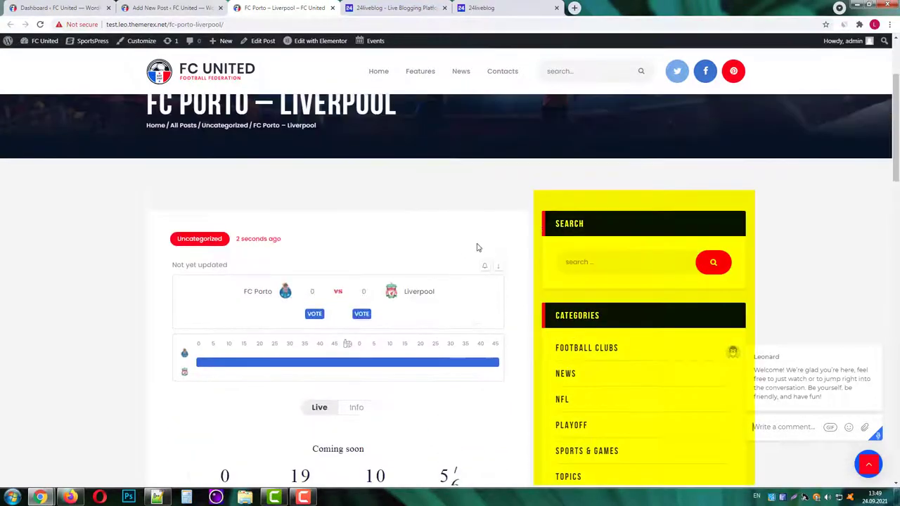
pyautogui.click(176, 8)
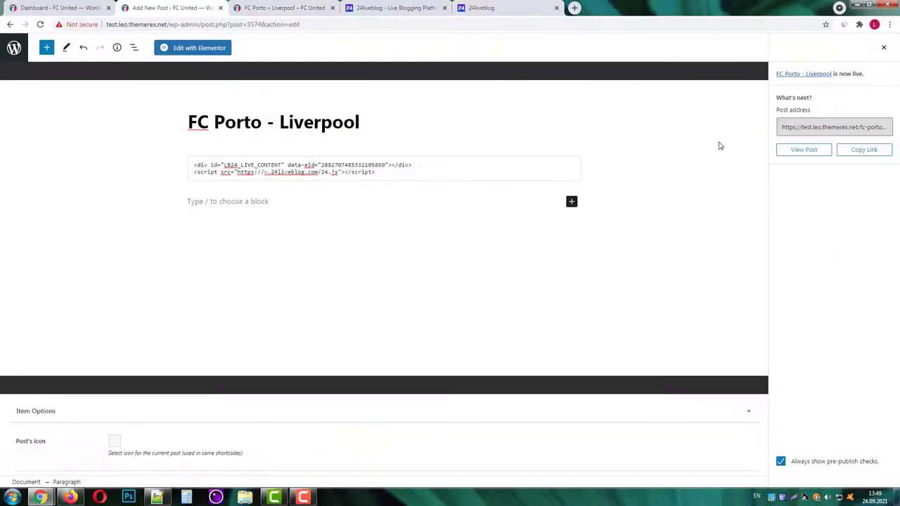
# - Hide the sidebar for this post, update it, and view the full-width live blog page
pyautogui.click(883, 47)
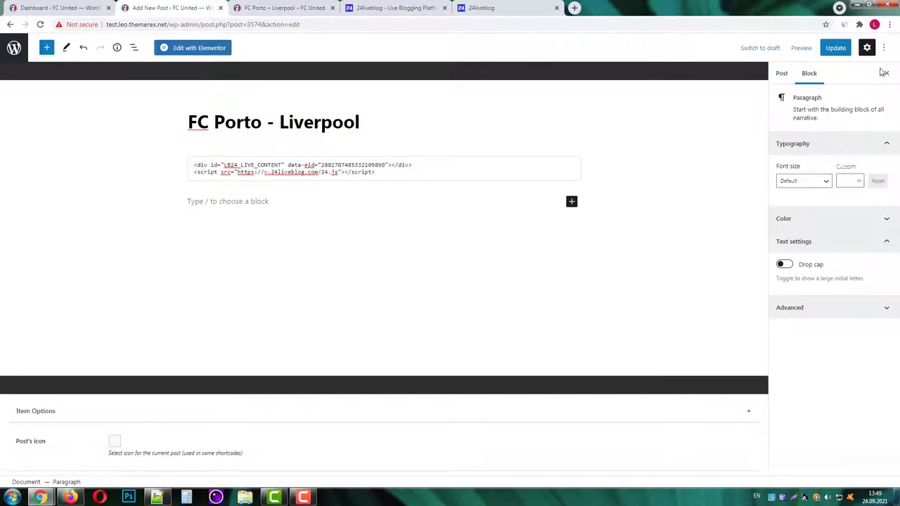
pyautogui.click(781, 74)
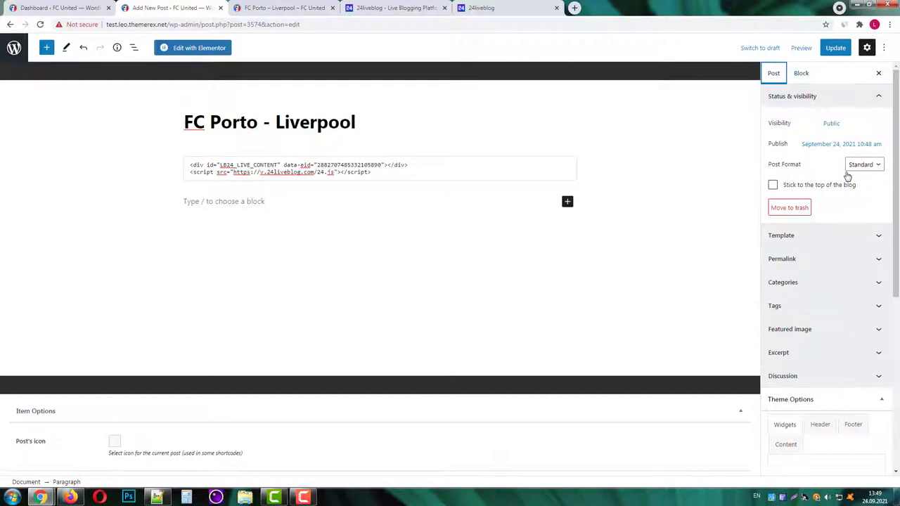
pyautogui.scroll(-4, 817, 227)
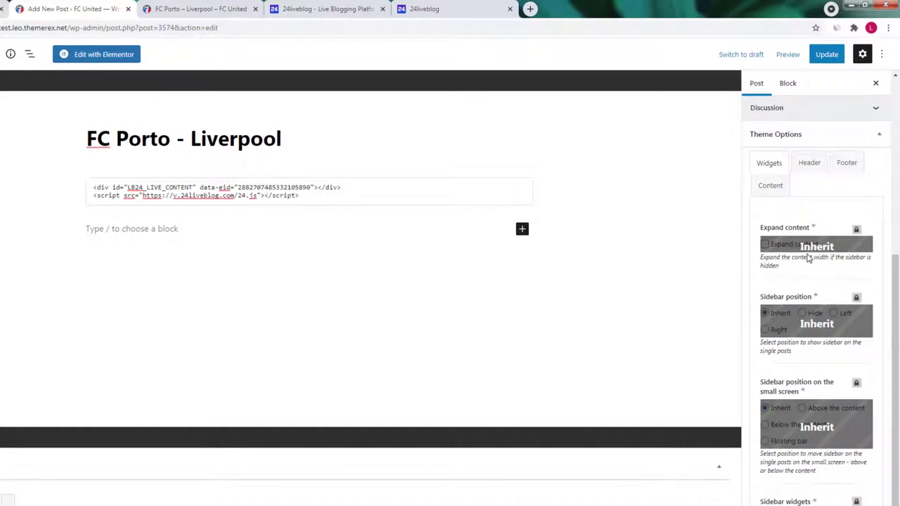
pyautogui.click(856, 298)
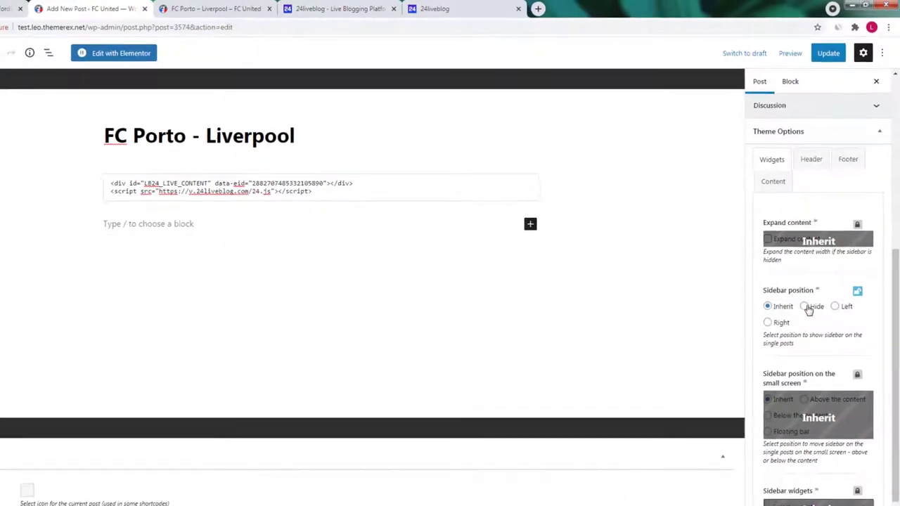
pyautogui.click(806, 307)
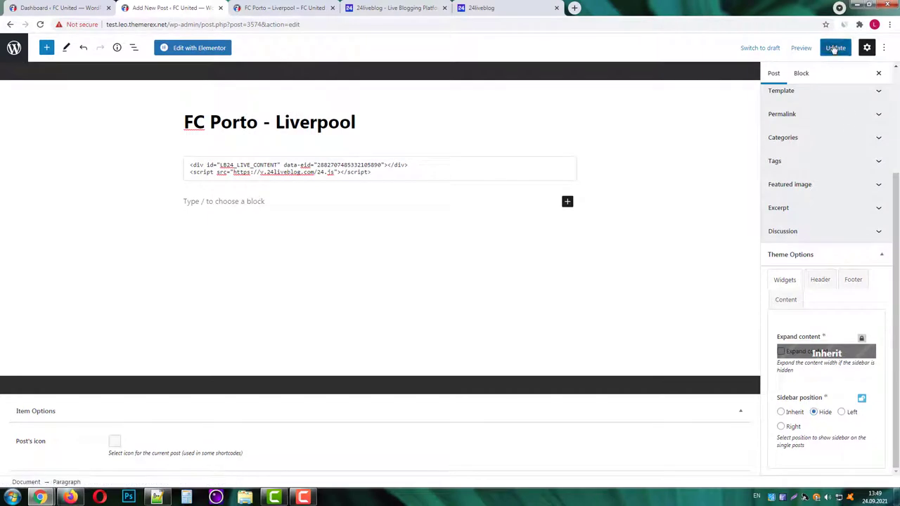
pyautogui.click(834, 48)
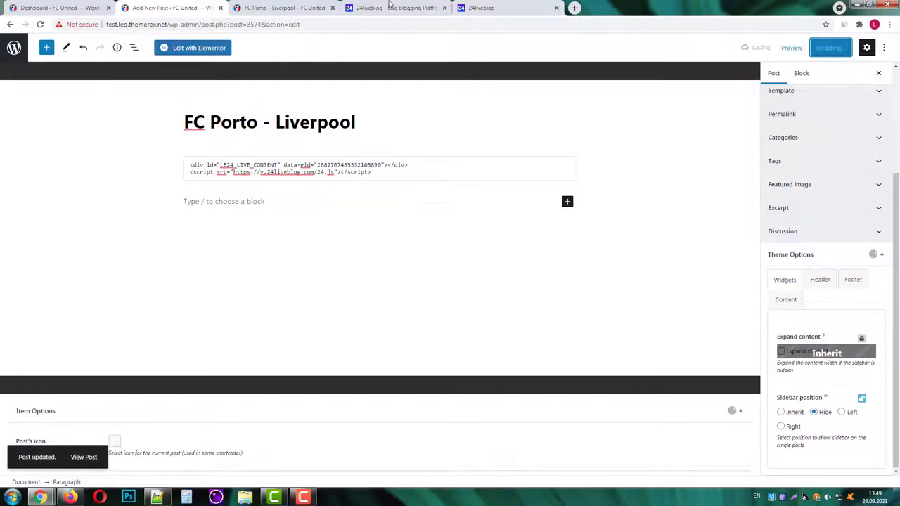
pyautogui.click(288, 7)
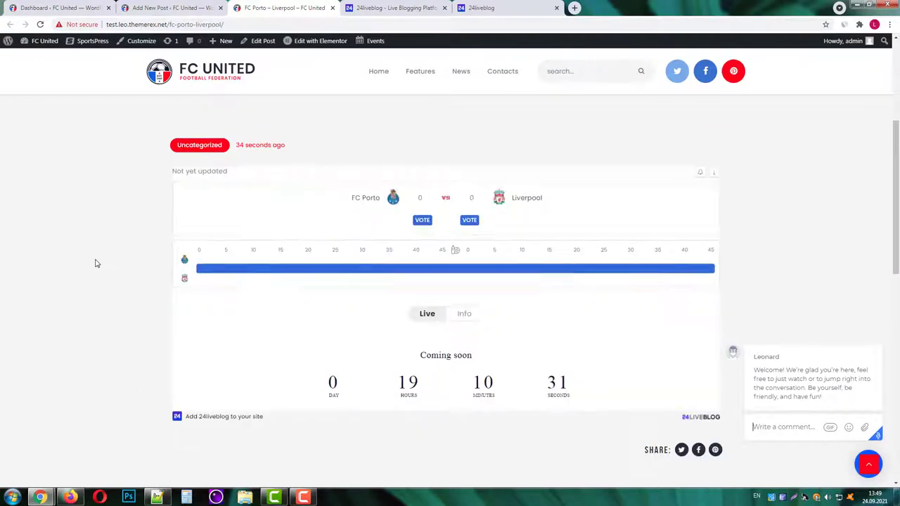
# - Scroll the published post to view the embedded live blog countdown, then return to the 24liveblog editor
pyautogui.scroll(-1, 781, 230)
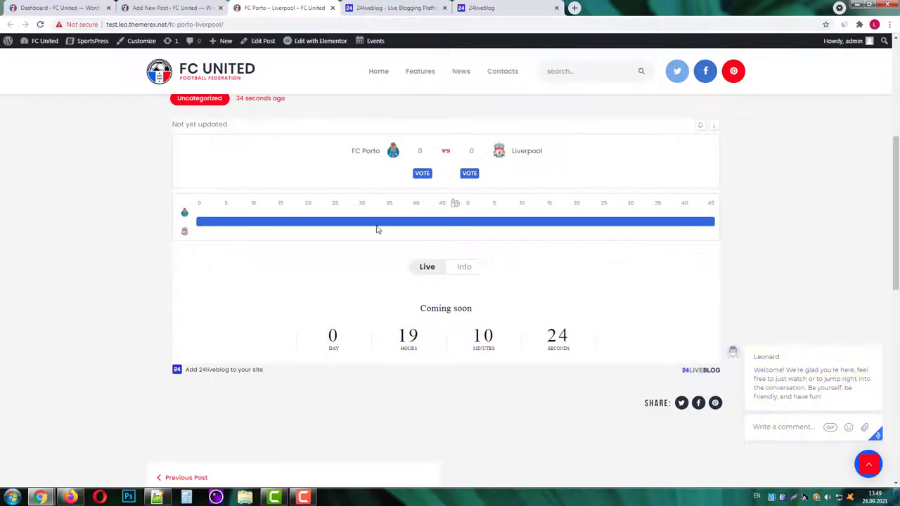
pyautogui.click(508, 9)
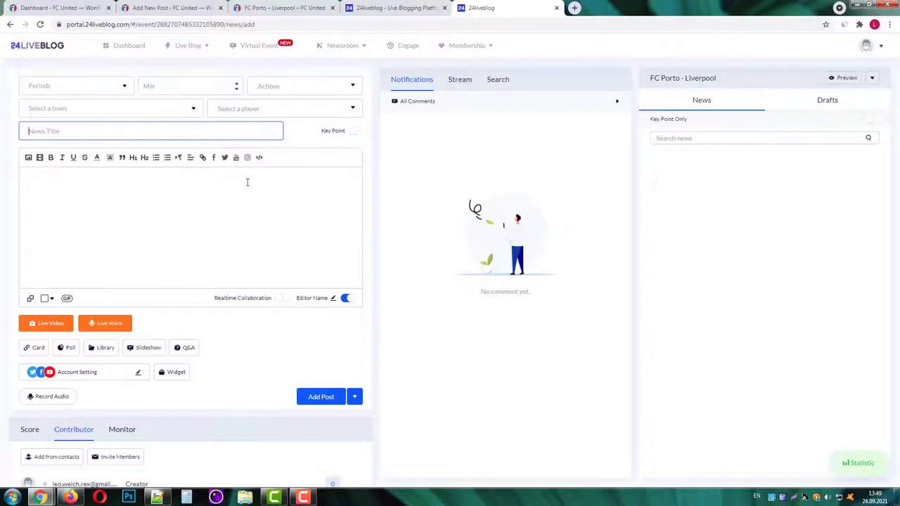
# - Look over the event's Monitor section and its score controls
pyautogui.scroll(-1, 247, 182)
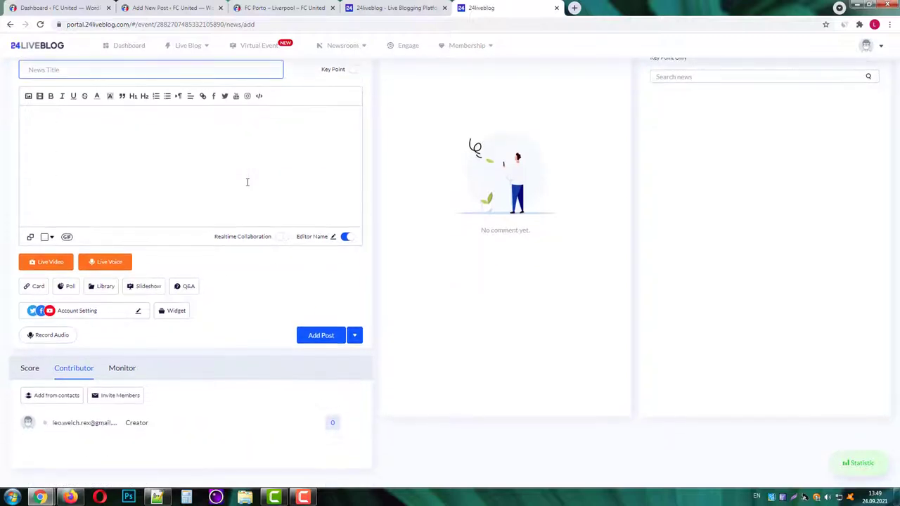
pyautogui.click(124, 367)
pyautogui.click(25, 371)
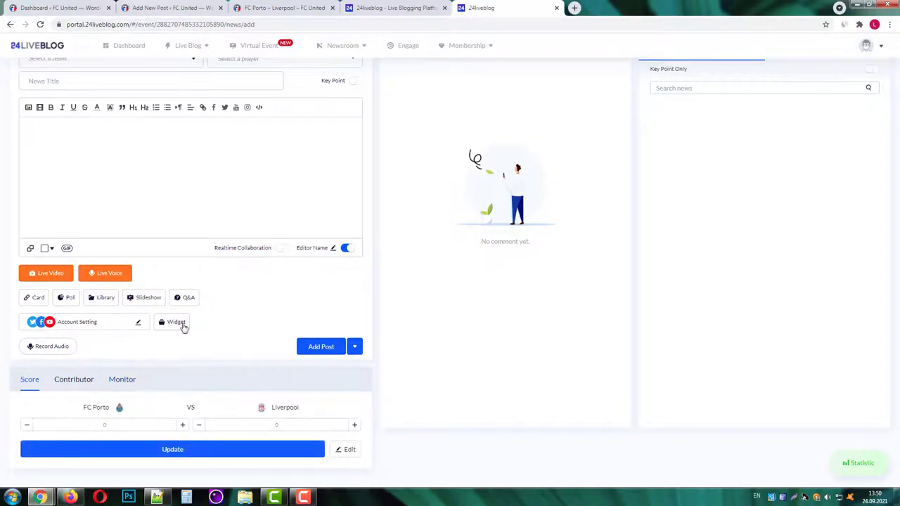
pyautogui.scroll(1, 241, 250)
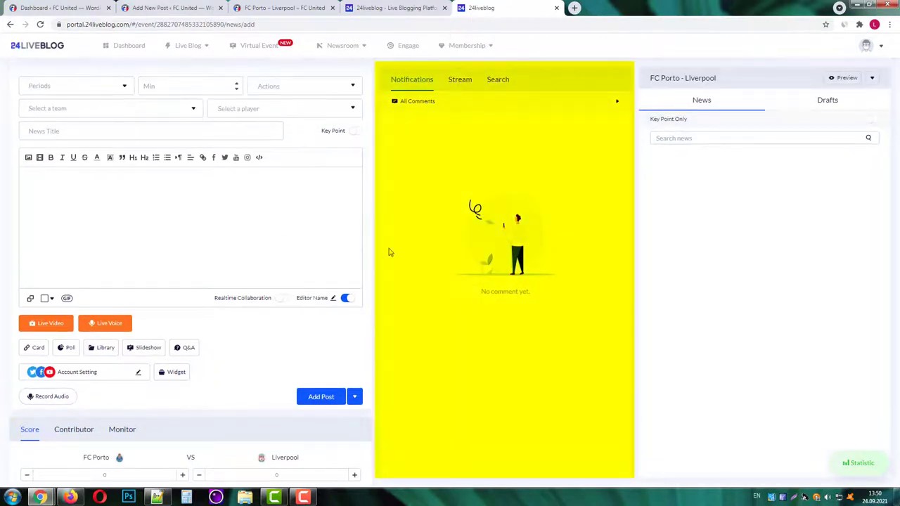
# - Search the social stream for recent tweets with the keyword 'liverpool'
pyautogui.click(460, 80)
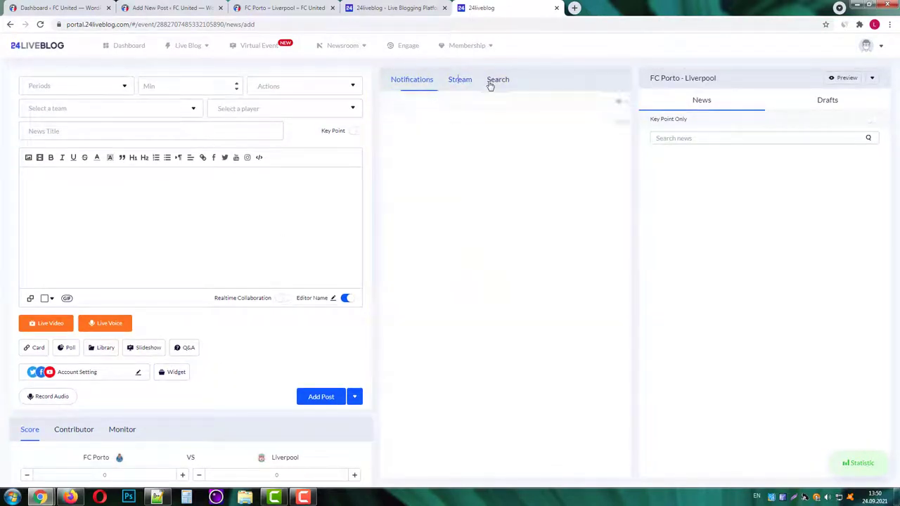
pyautogui.click(498, 80)
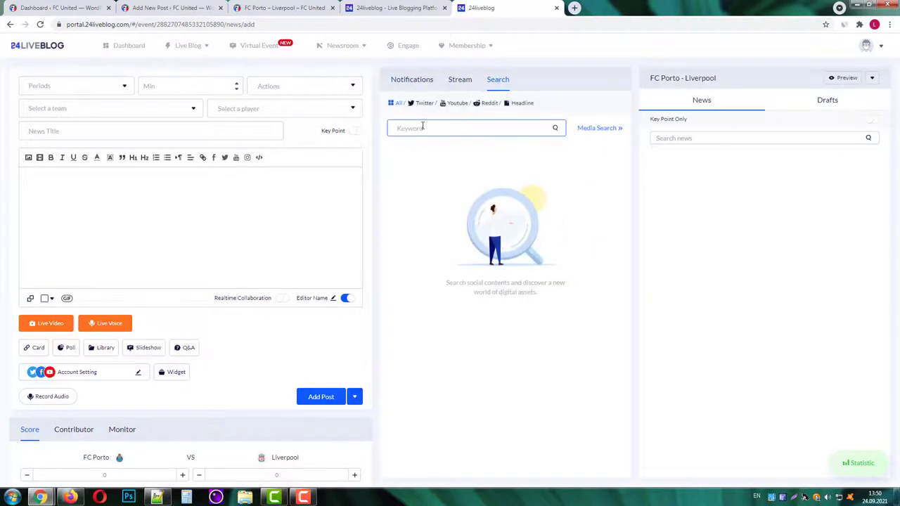
pyautogui.click(422, 127)
pyautogui.write('liverpool')
pyautogui.click(555, 129)
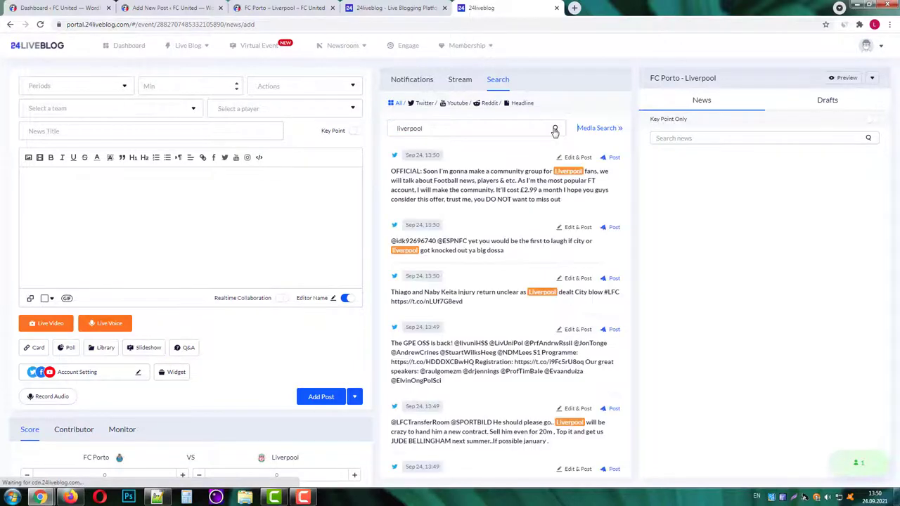
pyautogui.scroll(-2, 481, 217)
pyautogui.scroll(2, 484, 218)
# - Return to the notifications panel, browse the event's public preview page, then close it
pyautogui.click(411, 80)
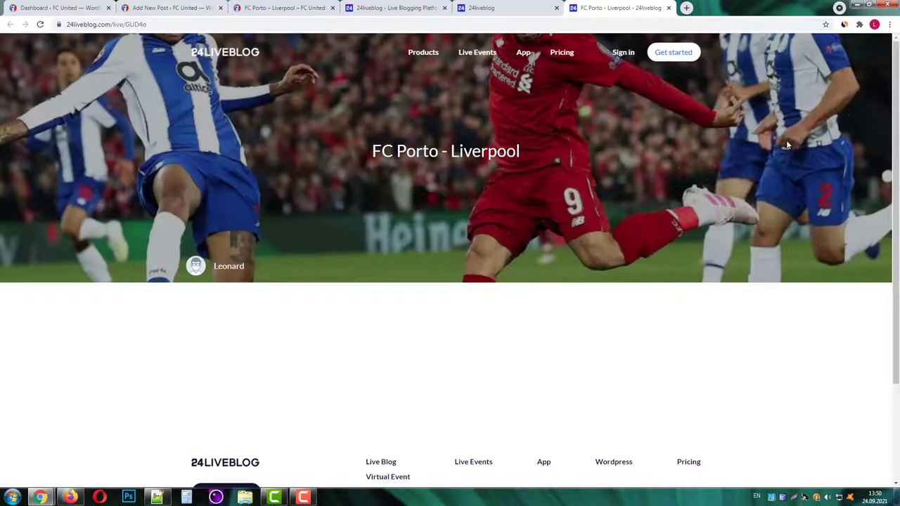
pyautogui.scroll(-2, 787, 144)
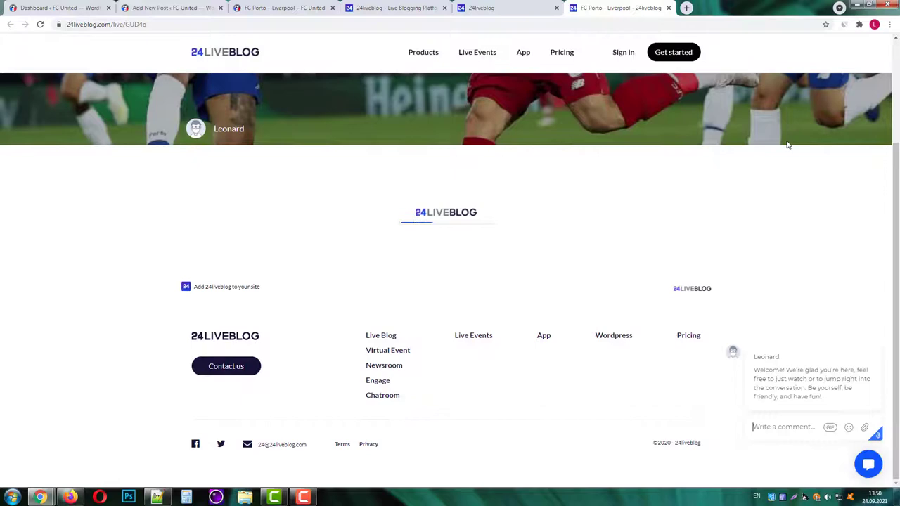
pyautogui.scroll(2, 787, 144)
pyautogui.scroll(-2, 785, 144)
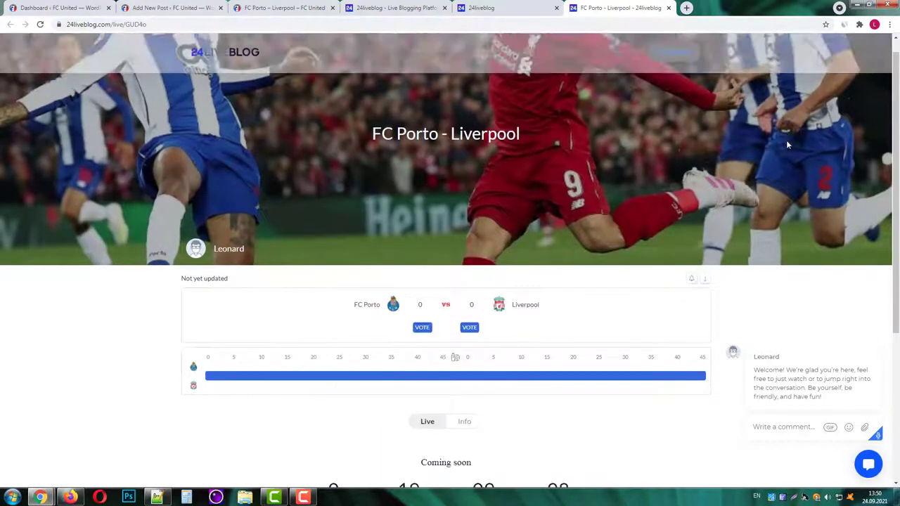
pyautogui.click(669, 8)
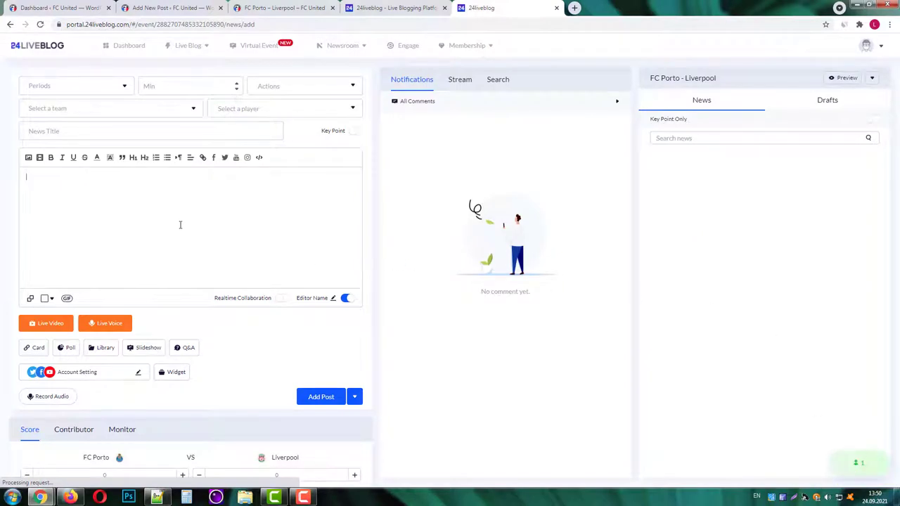
# - Set the entry to 1st Half, minute 10, action Important, team FC Porto
pyautogui.click(79, 86)
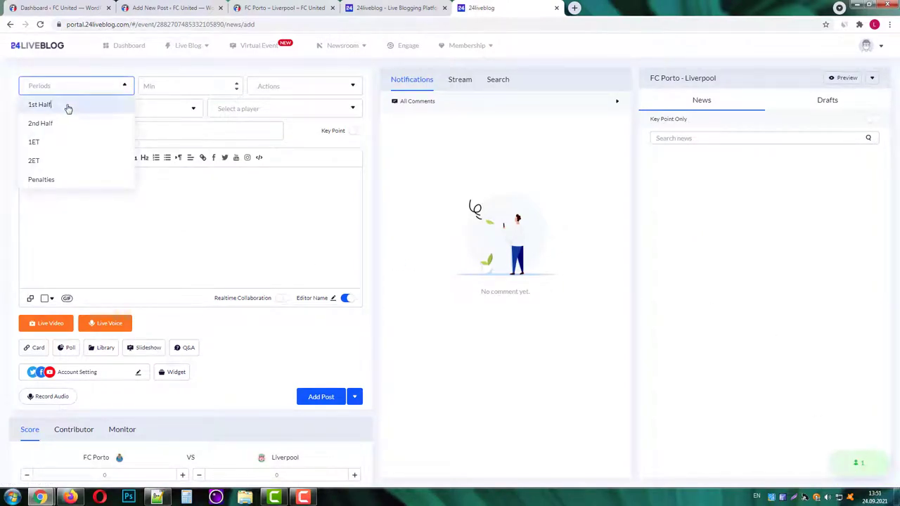
pyautogui.click(68, 106)
pyautogui.click(184, 84)
pyautogui.write('1')
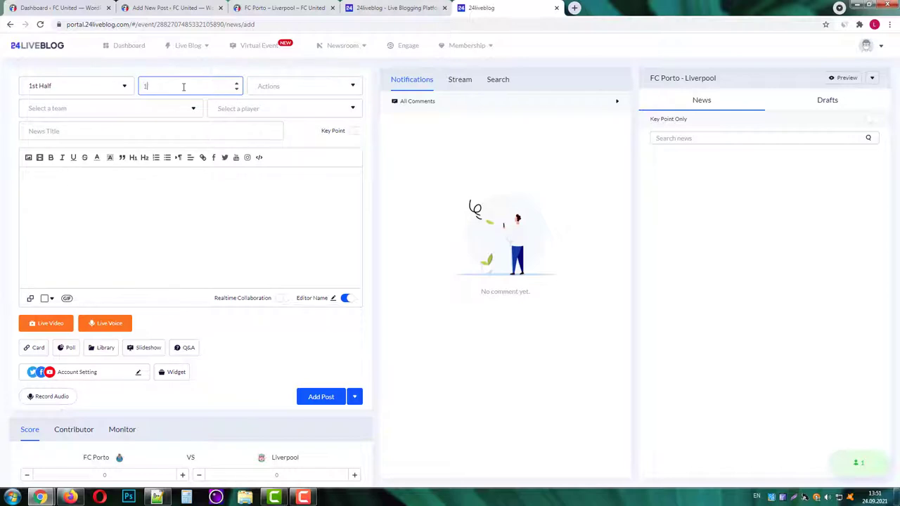
pyautogui.write('0')
pyautogui.click(257, 85)
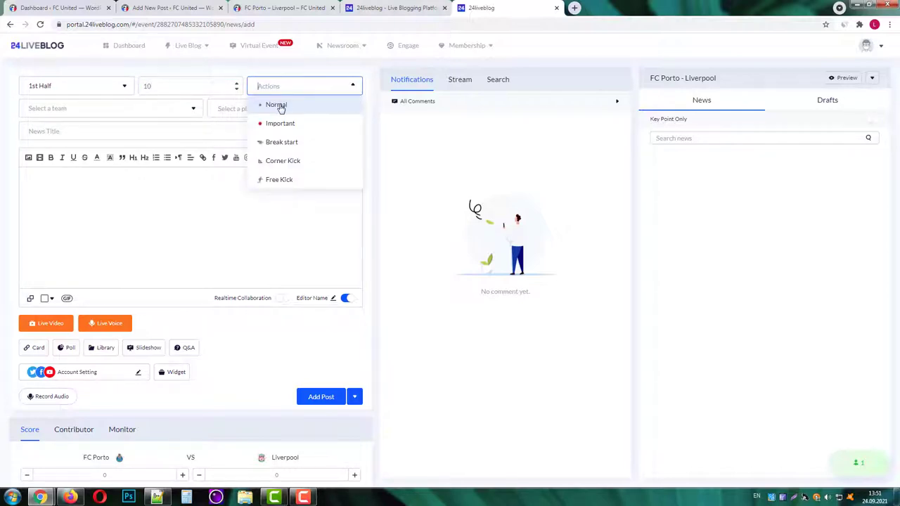
pyautogui.click(280, 123)
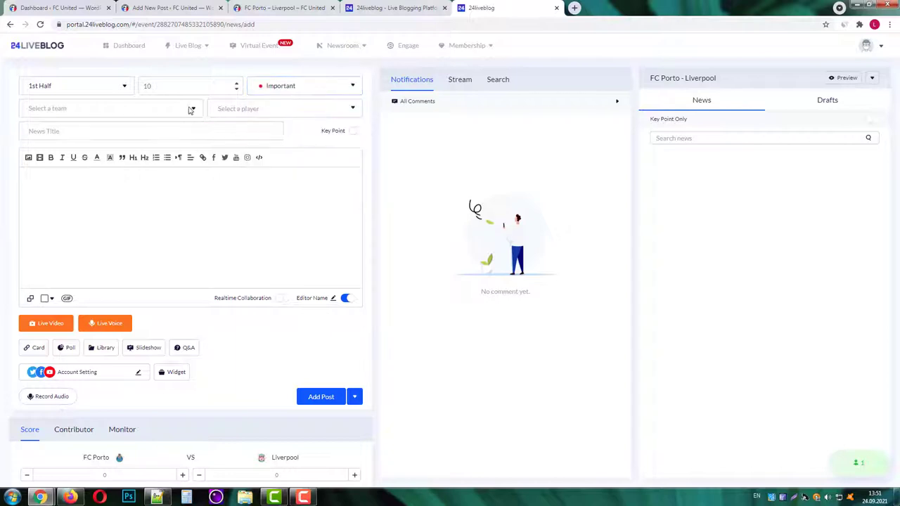
pyautogui.click(107, 108)
pyautogui.click(92, 128)
# - Pick FC Porto's goal scorer, title it 'GOOOOOOAL!!!!!', mark it Key Point and begin the scoring text
pyautogui.click(281, 109)
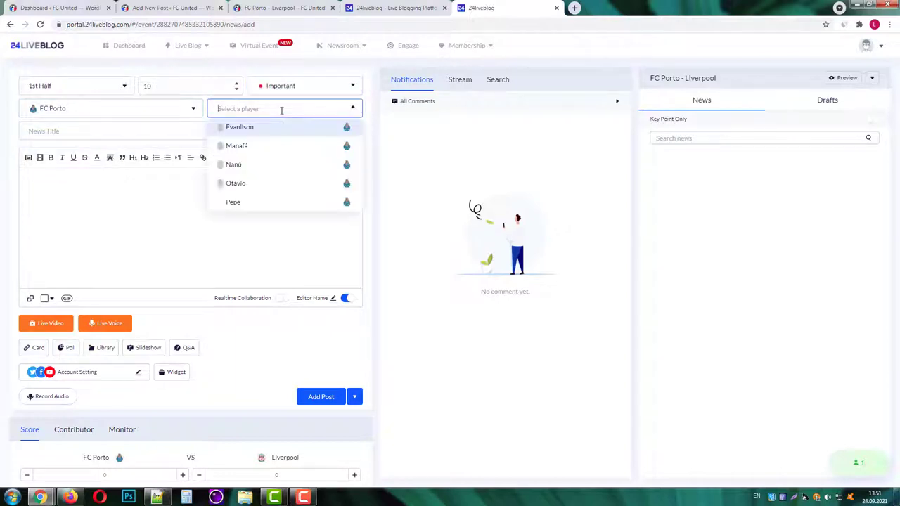
pyautogui.scroll(-1, 276, 143)
pyautogui.scroll(-1, 275, 148)
pyautogui.click(261, 161)
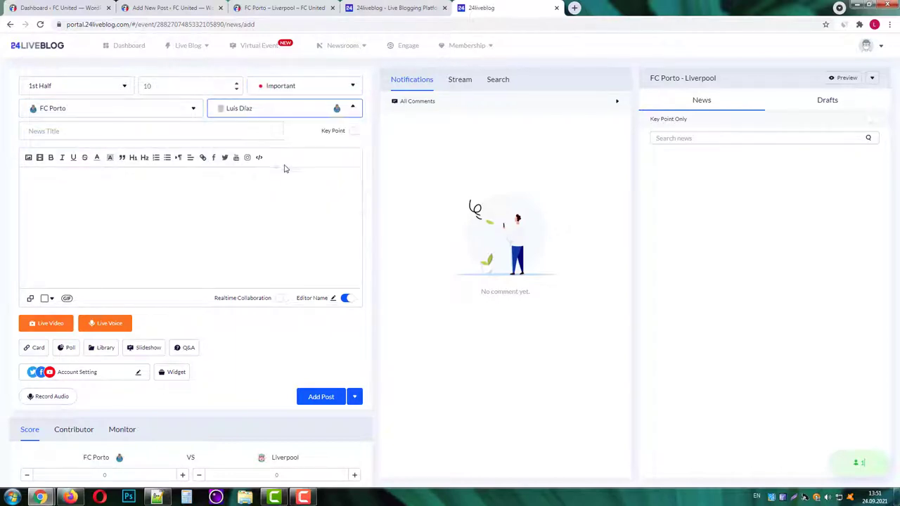
pyautogui.click(118, 132)
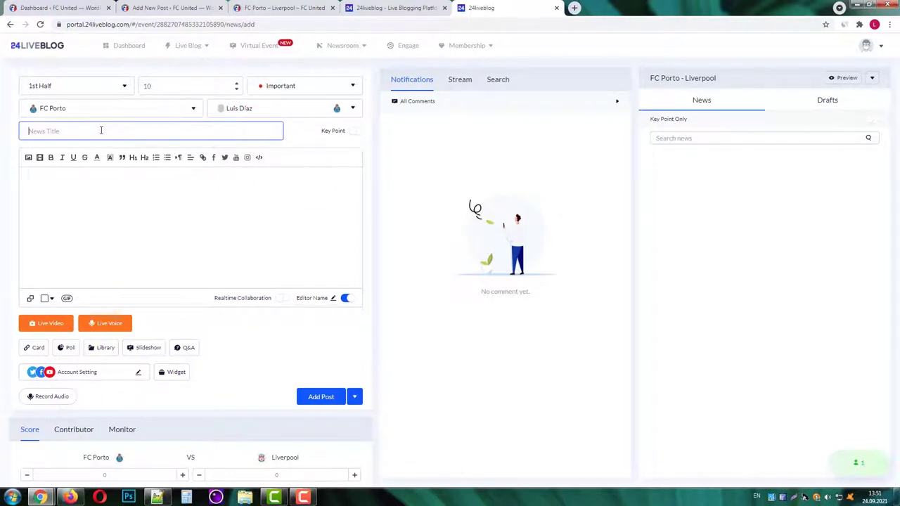
pyautogui.write('GOOOOOOAL!!!!!')
pyautogui.click(352, 132)
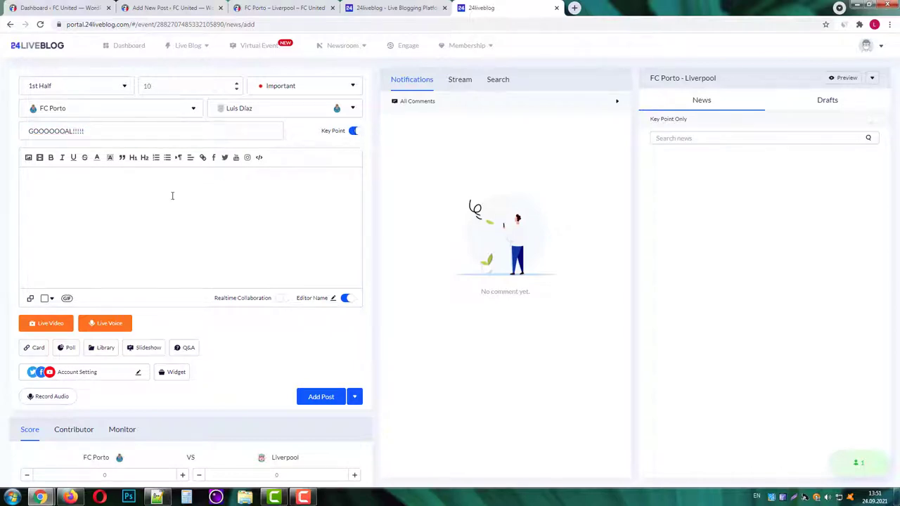
pyautogui.write('uis Diaz scores!')
# - Insert the scorer's photo into the goal entry and publish it to the live blog
pyautogui.click(28, 158)
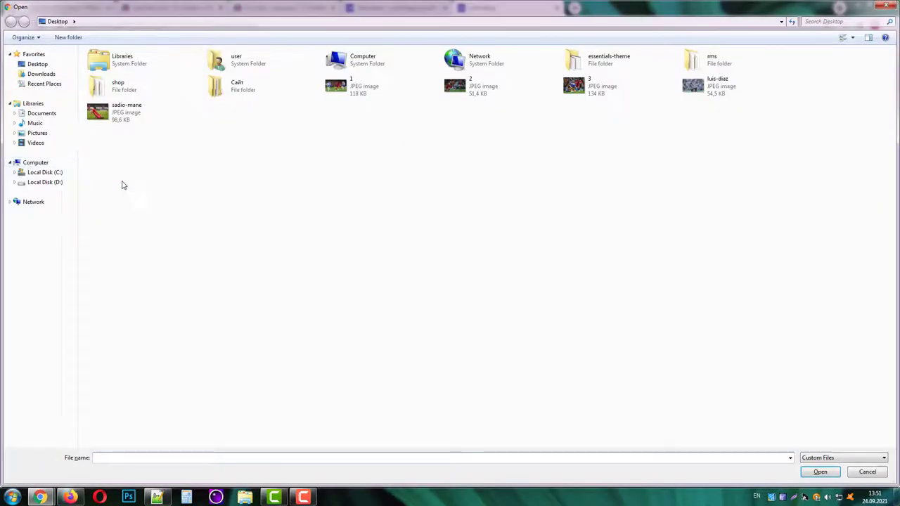
pyautogui.doubleClick(692, 87)
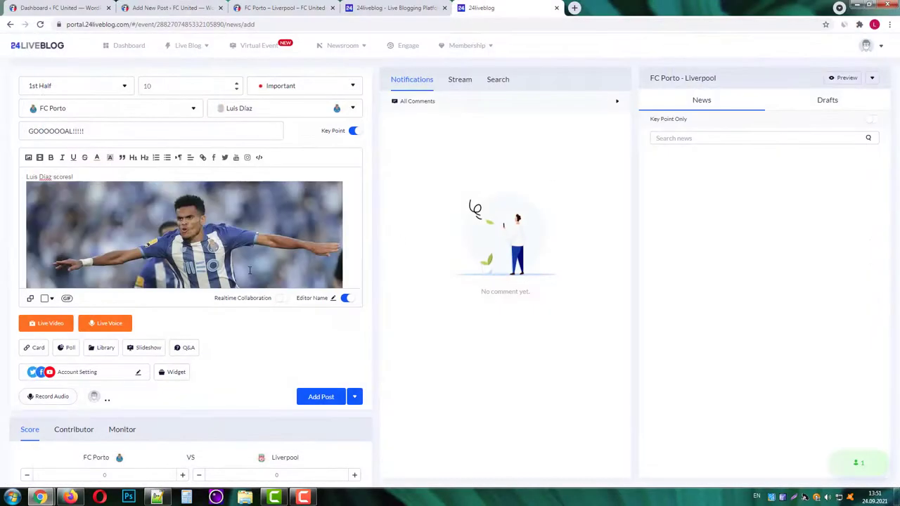
pyautogui.scroll(-1, 215, 220)
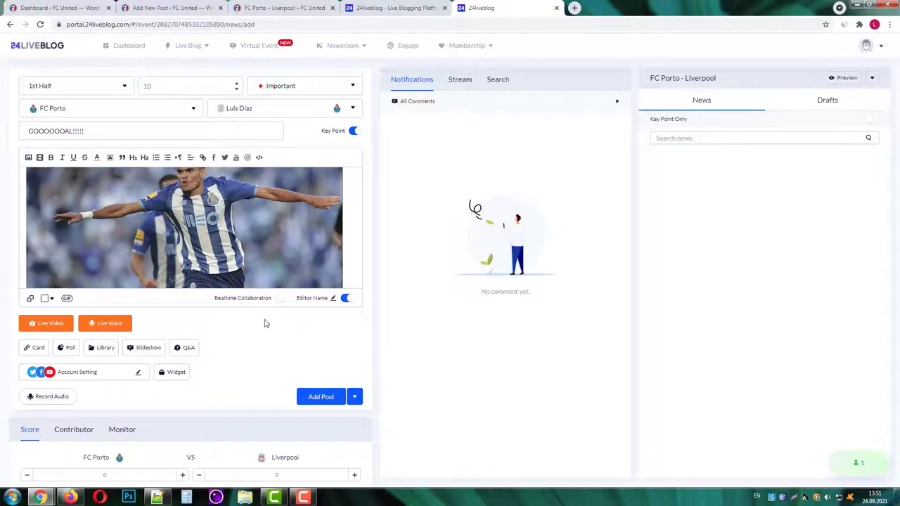
pyautogui.scroll(-1, 263, 321)
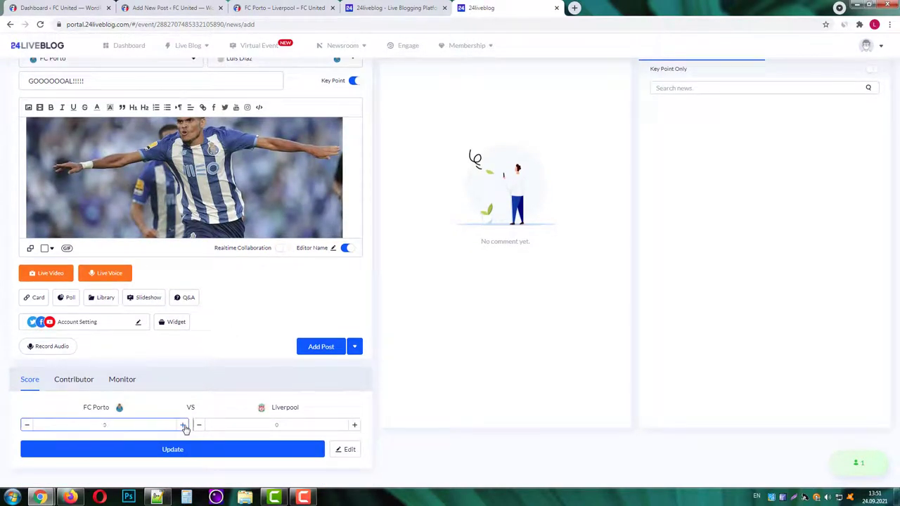
pyautogui.click(320, 347)
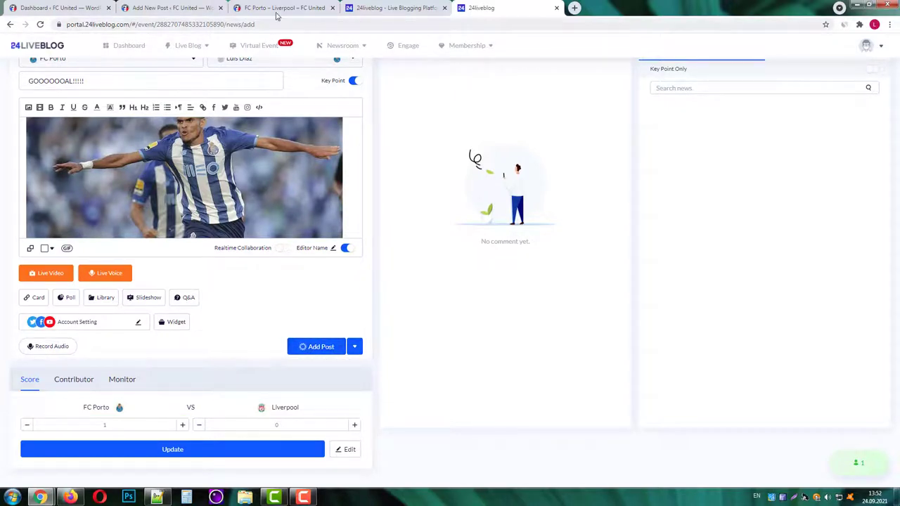
# - Find the goal post on the FC United post page and like it
pyautogui.click(303, 6)
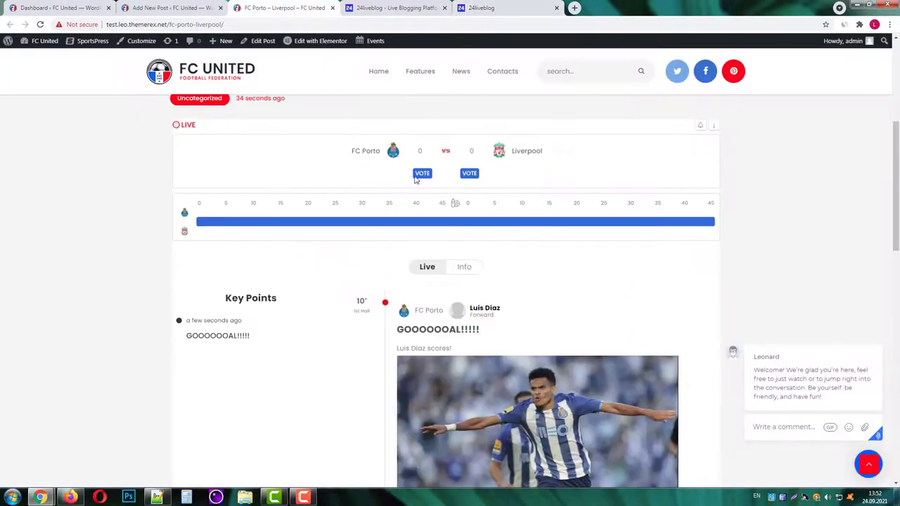
pyautogui.scroll(-4, 415, 179)
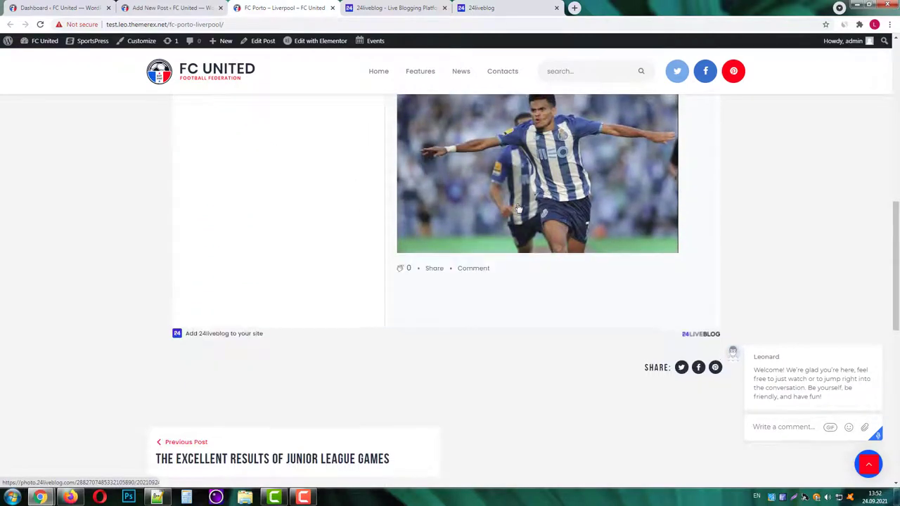
pyautogui.scroll(3, 517, 207)
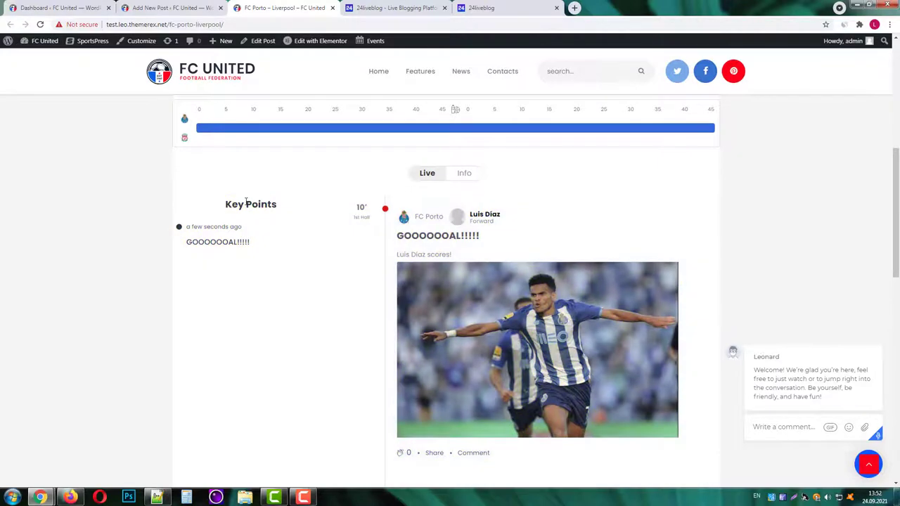
pyautogui.scroll(-2, 516, 223)
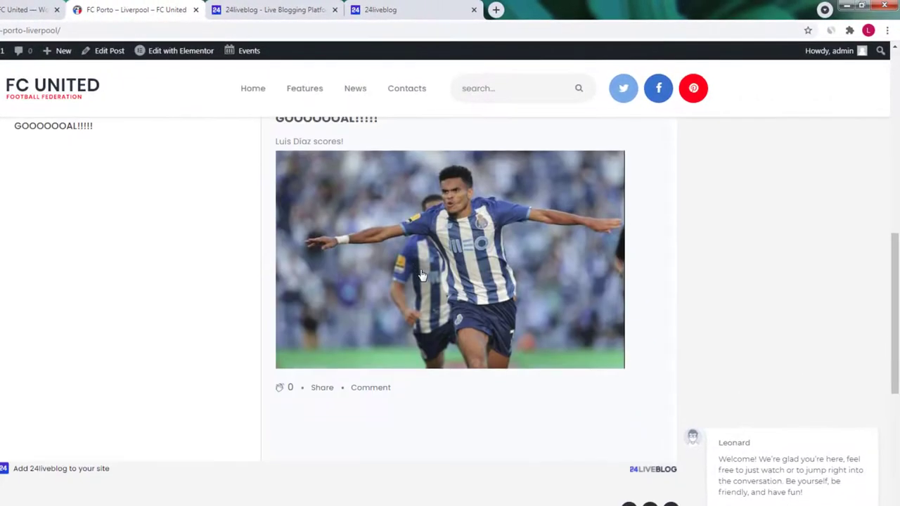
pyautogui.scroll(2, 420, 274)
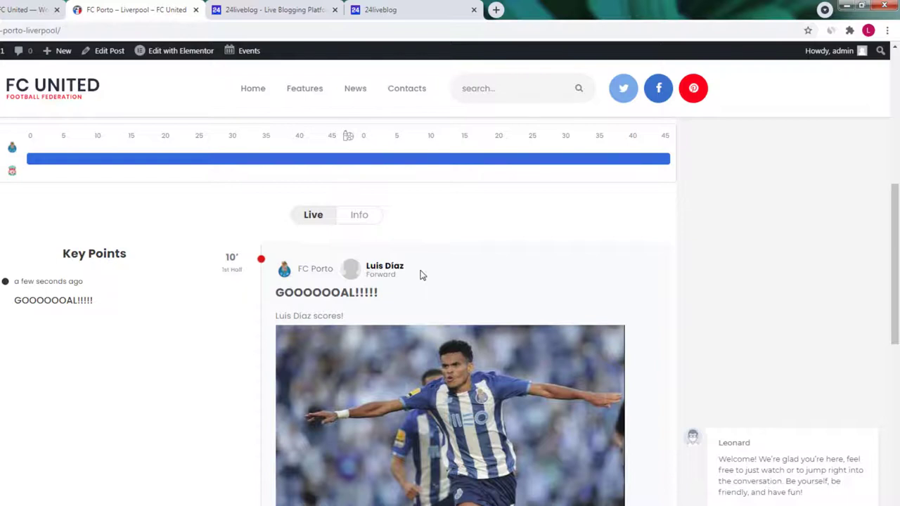
pyautogui.scroll(-2, 420, 274)
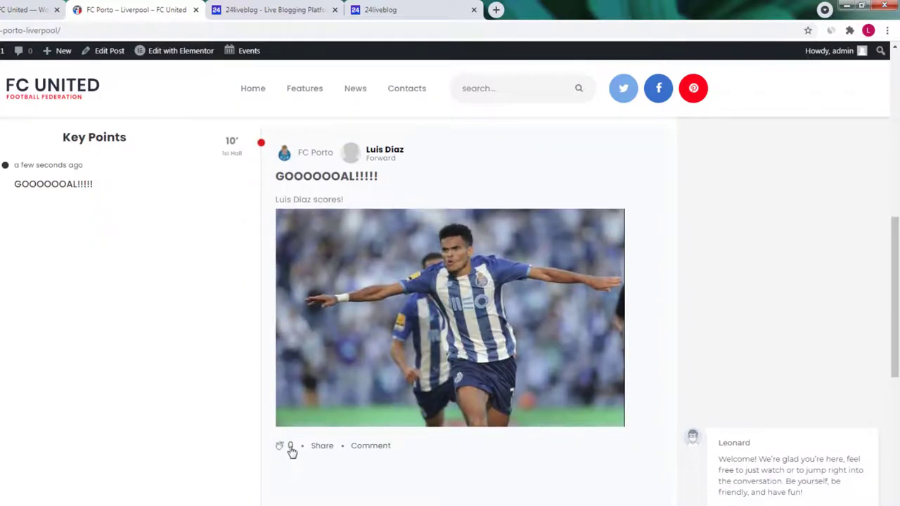
pyautogui.click(291, 448)
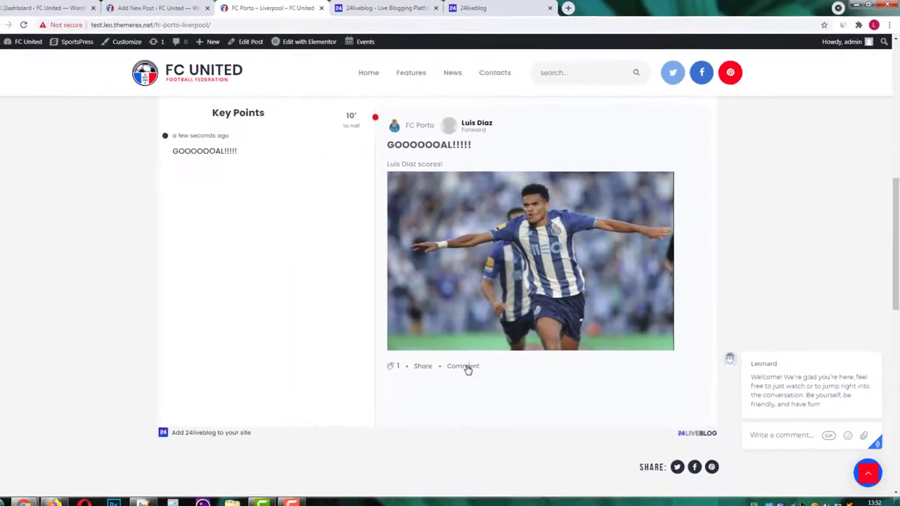
# - Comment 'good job!' under the goal post, then go back to the 24liveblog editor
pyautogui.click(365, 445)
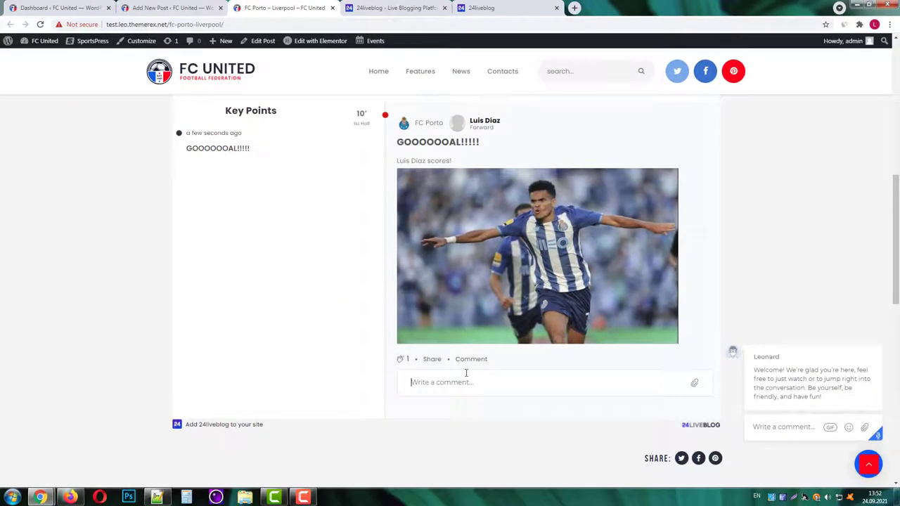
pyautogui.write('gooo')
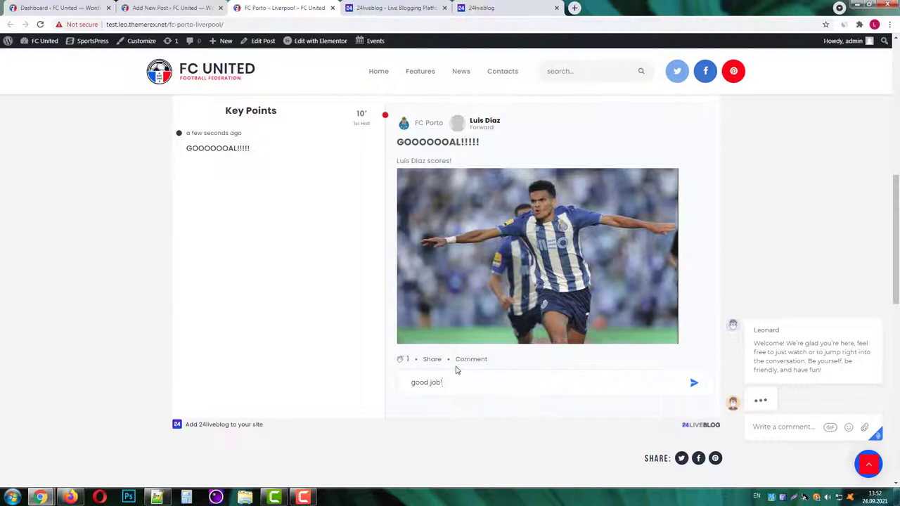
pyautogui.press('Return')
pyautogui.click(463, 359)
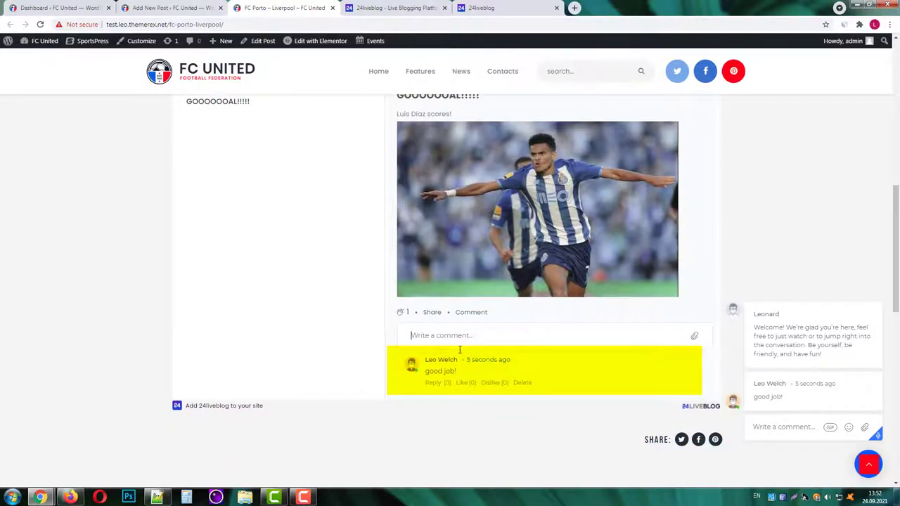
pyautogui.click(480, 7)
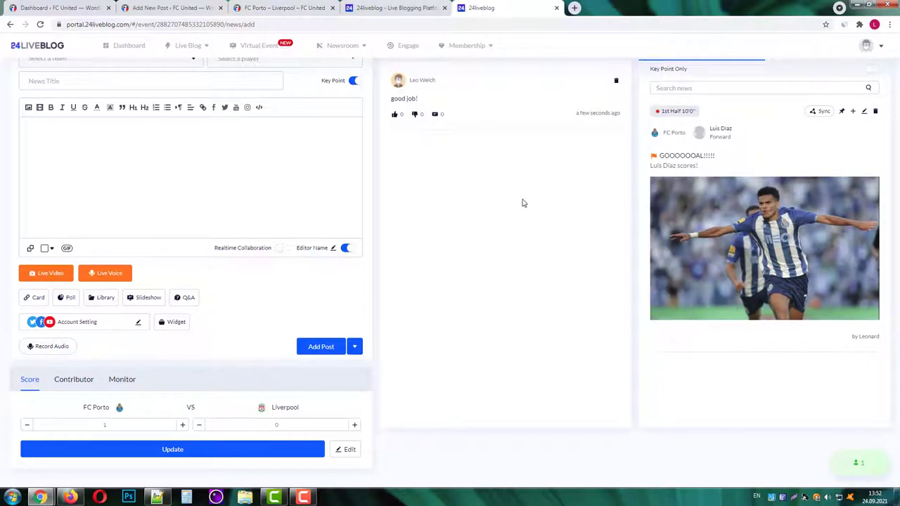
pyautogui.scroll(1, 513, 225)
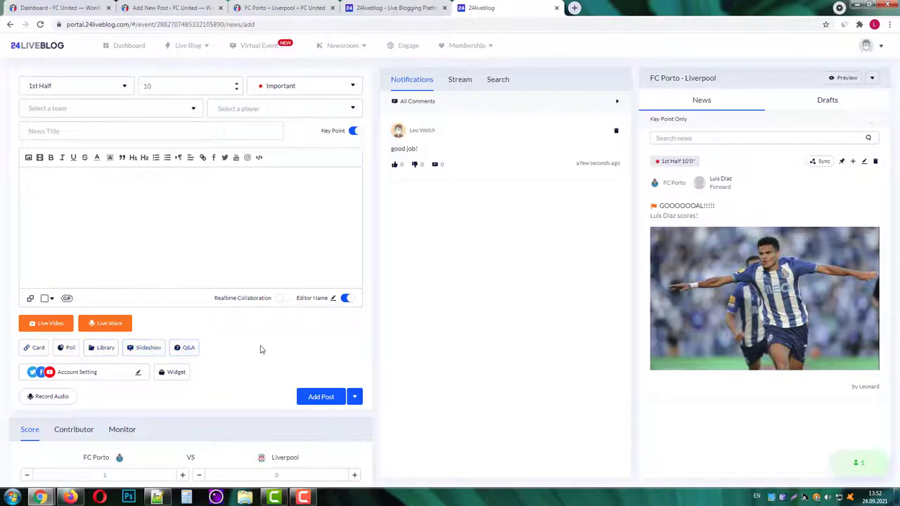
# - Create the poll 'Who wins today?' with options FC Porto and Liverpool and no time limit
pyautogui.click(66, 349)
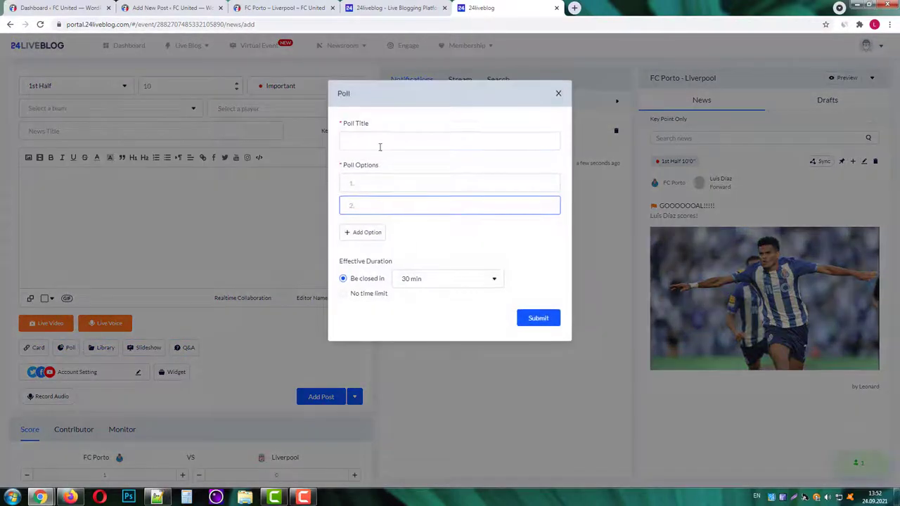
pyautogui.click(374, 138)
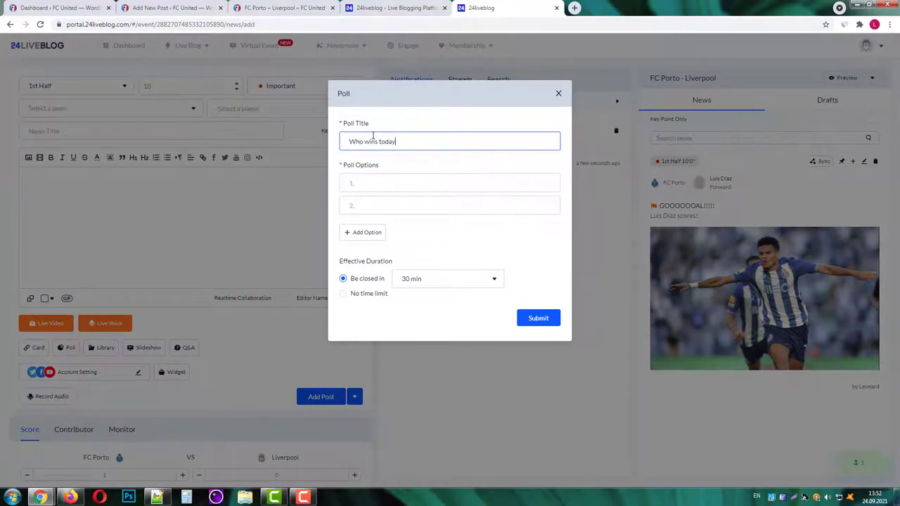
pyautogui.click(377, 182)
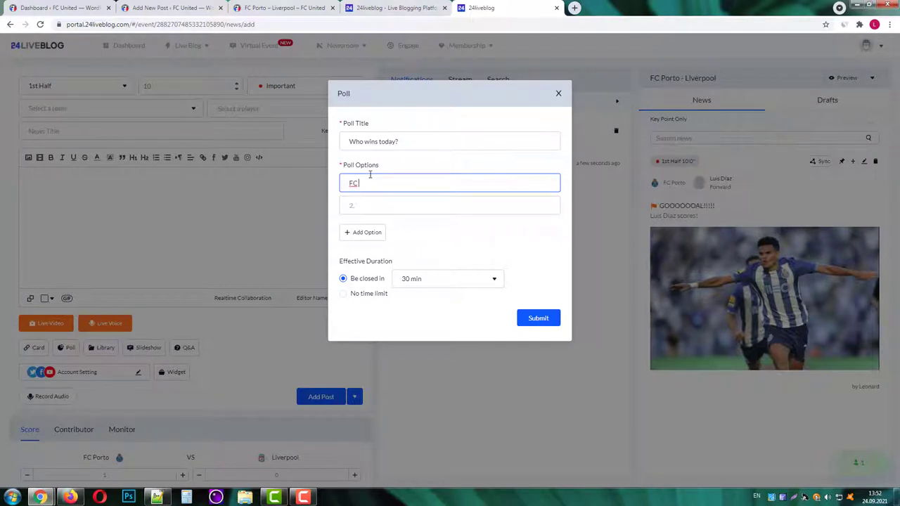
pyautogui.write('FC Porto')
pyautogui.press('Tab')
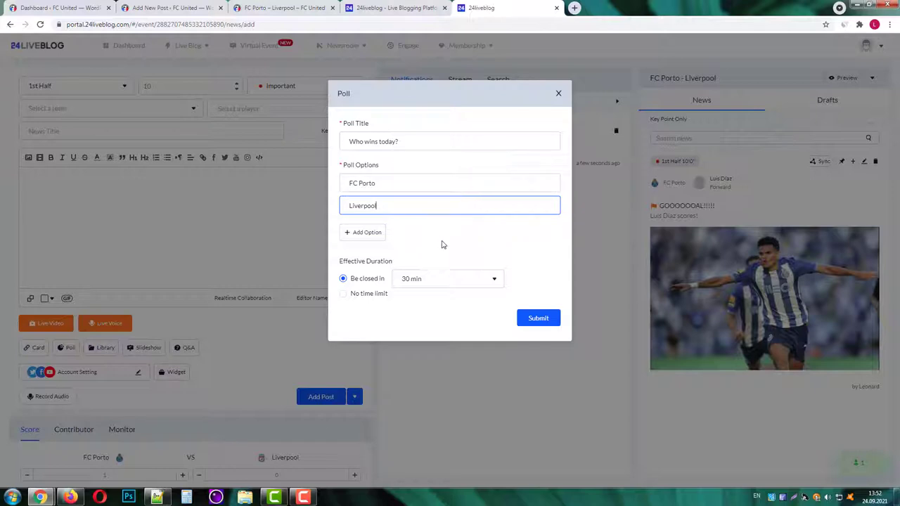
pyautogui.click(443, 279)
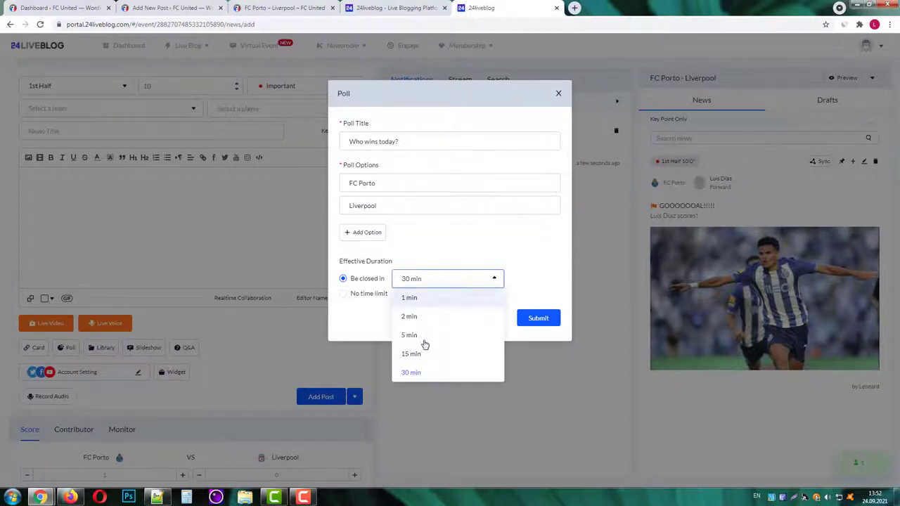
pyautogui.click(380, 306)
pyautogui.click(370, 294)
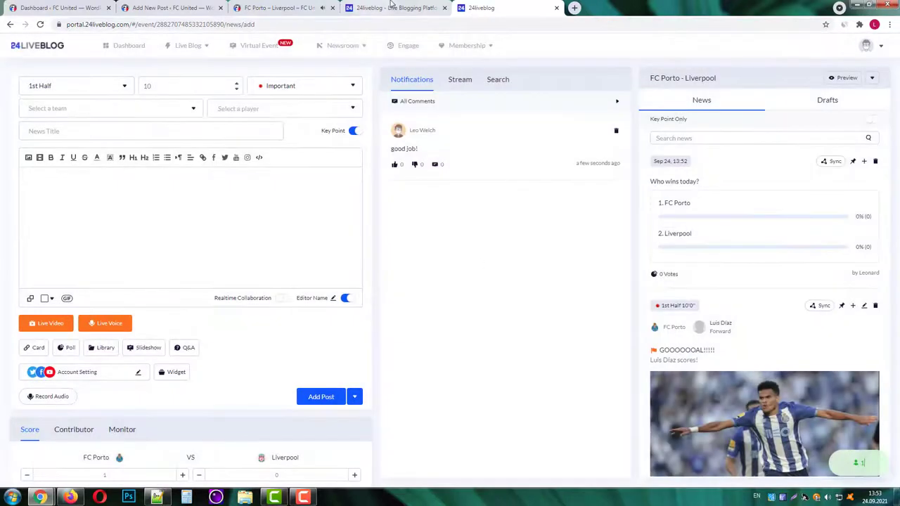
# - Vote for Liverpool in the poll on the FC United post, then return to 24liveblog
pyautogui.click(302, 6)
pyautogui.scroll(2, 293, 192)
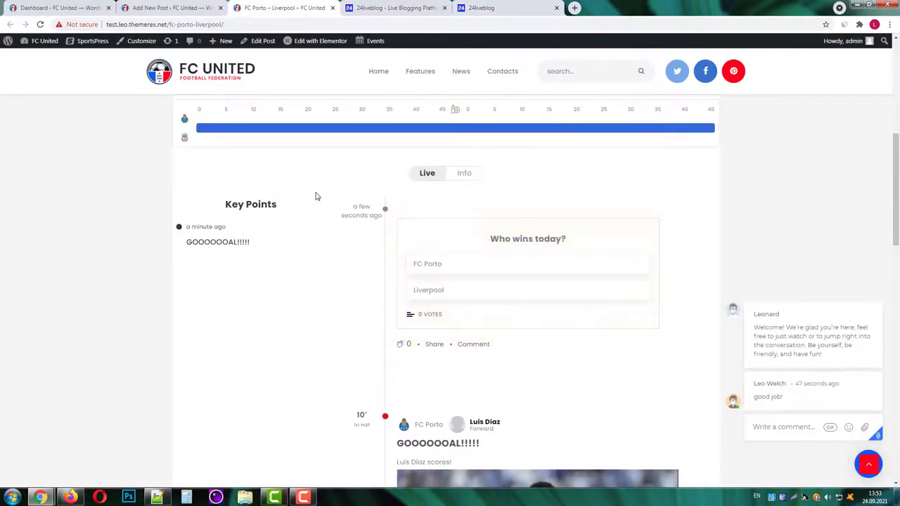
pyautogui.click(430, 292)
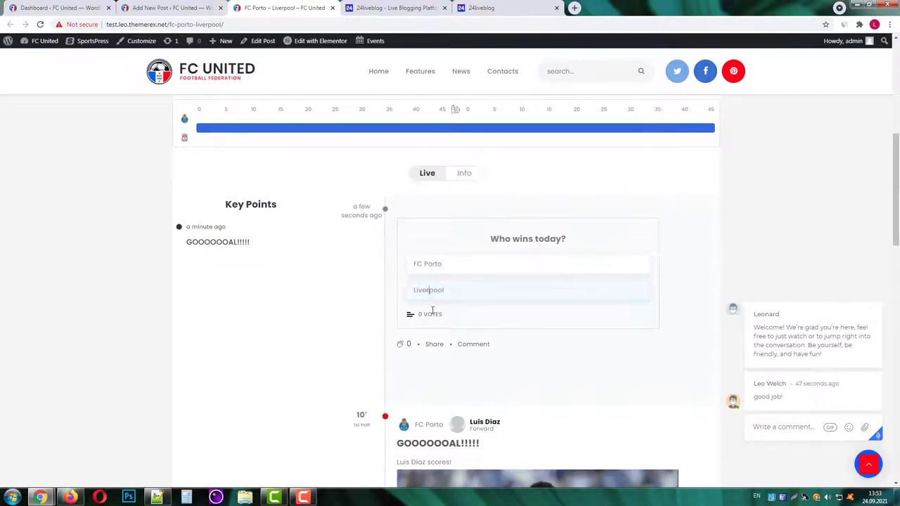
pyautogui.click(484, 8)
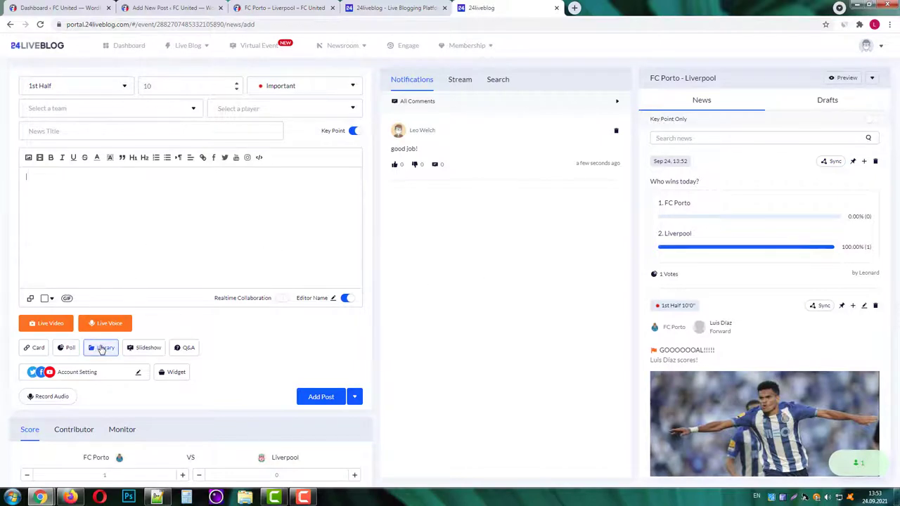
# - Build a slideshow from Desktop images 1, 2 and 3 and submit it to the feed
pyautogui.click(148, 348)
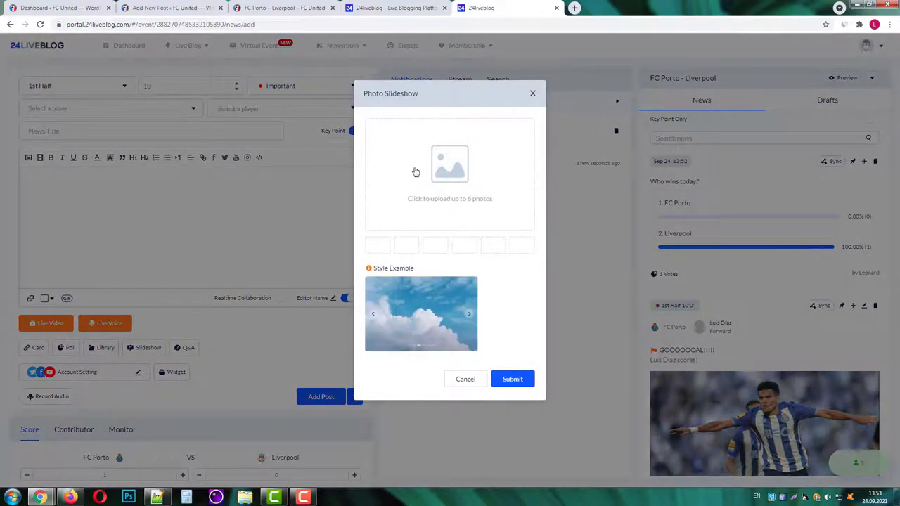
pyautogui.click(455, 167)
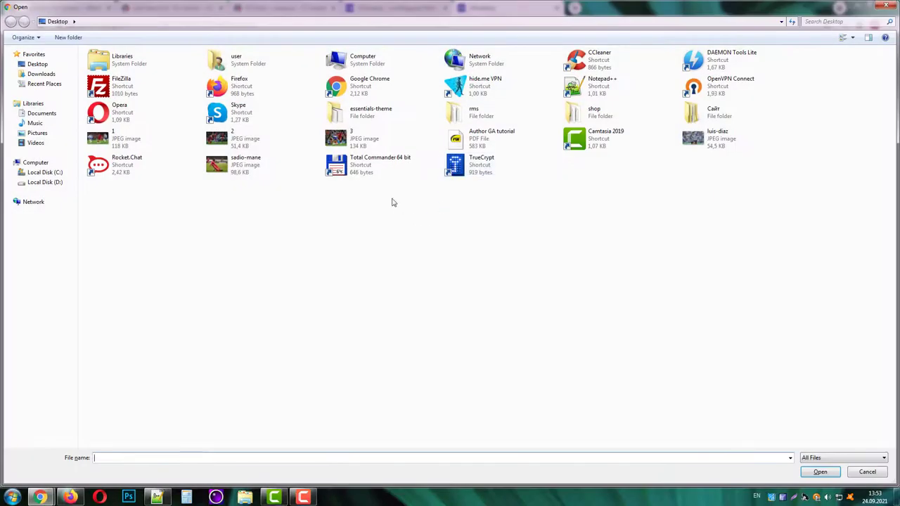
pyautogui.doubleClick(131, 139)
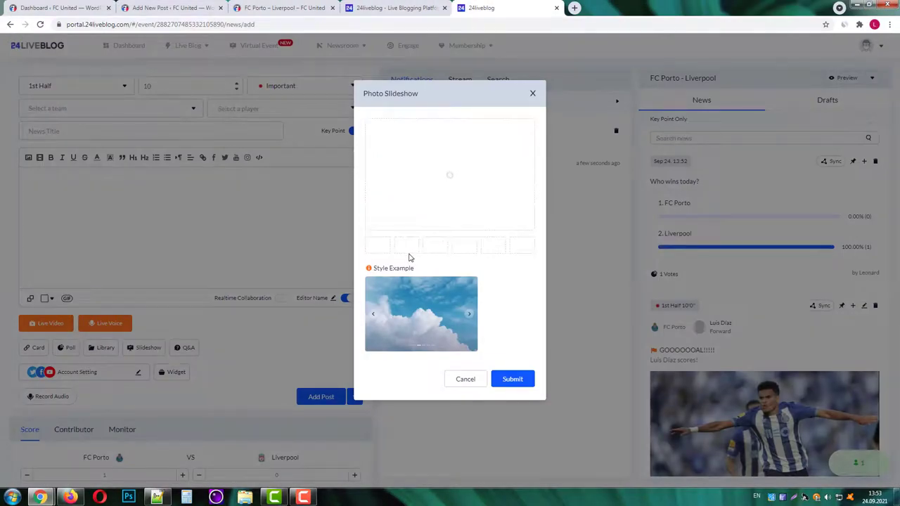
pyautogui.click(443, 198)
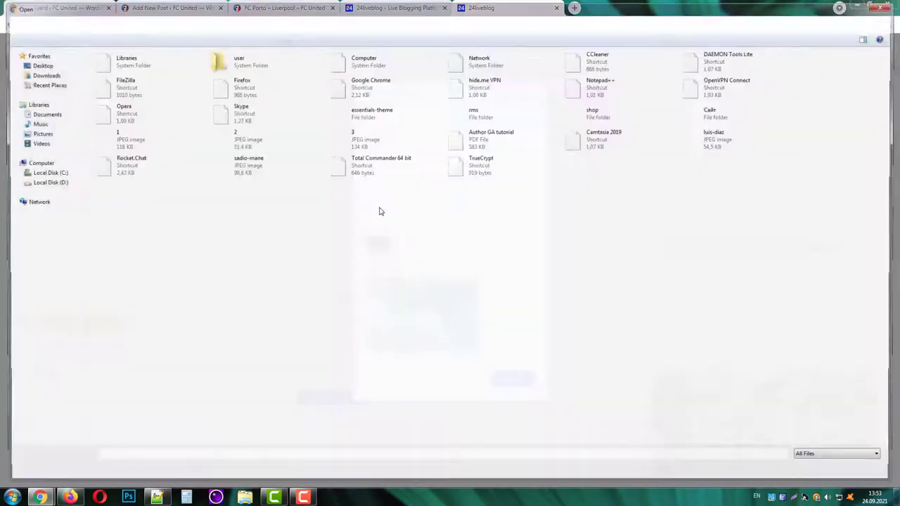
pyautogui.click(239, 139)
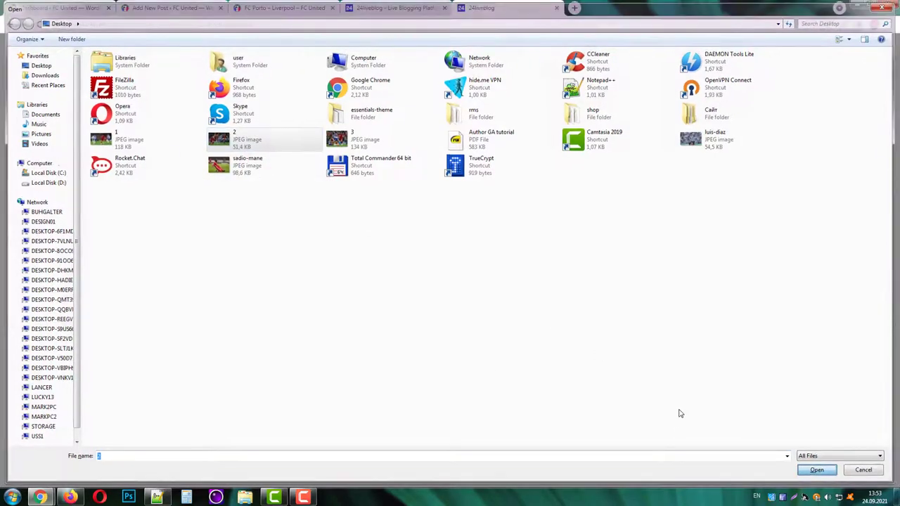
pyautogui.press('Return')
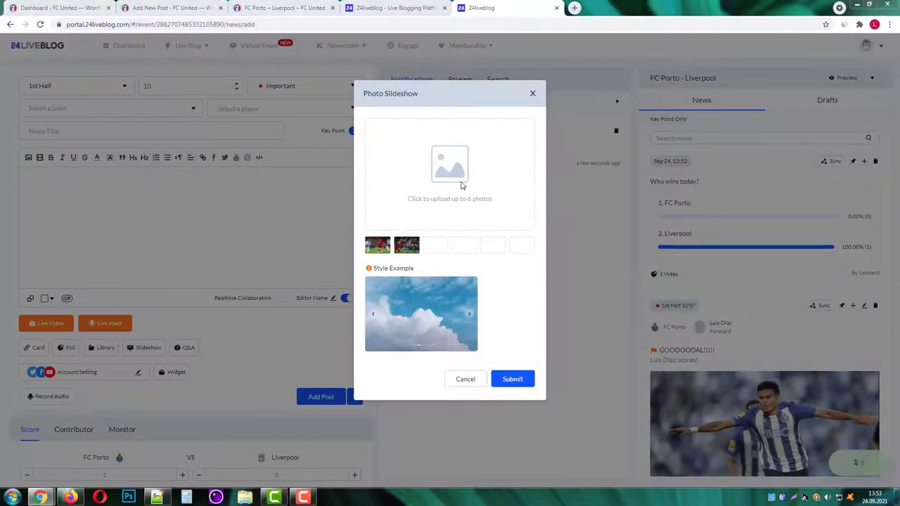
pyautogui.click(462, 185)
pyautogui.click(351, 139)
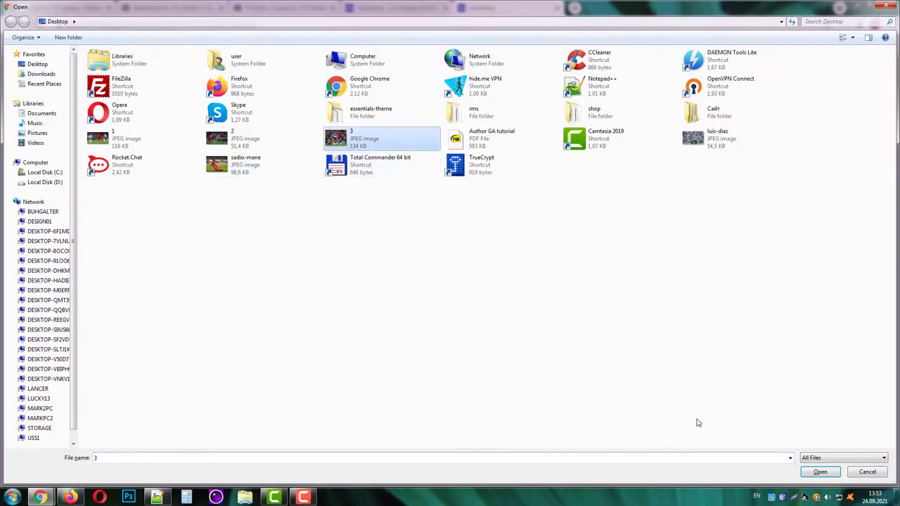
pyautogui.click(819, 472)
pyautogui.click(520, 382)
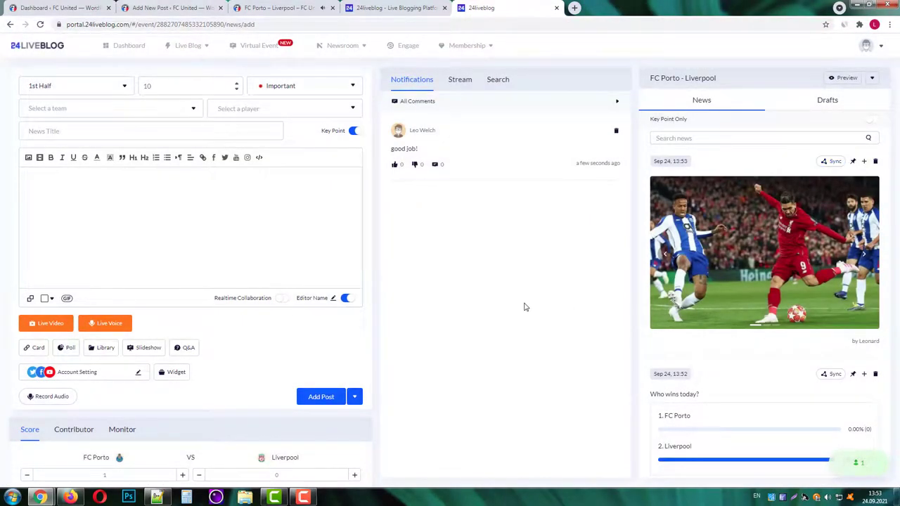
# - On the FC Porto – Liverpool post, check the poll and advance through the slideshow photos
pyautogui.click(278, 7)
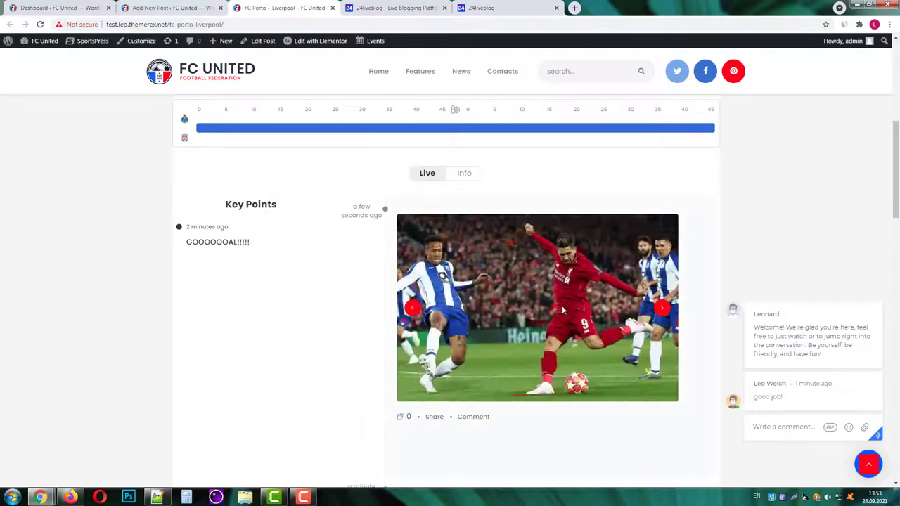
pyautogui.scroll(-3, 558, 308)
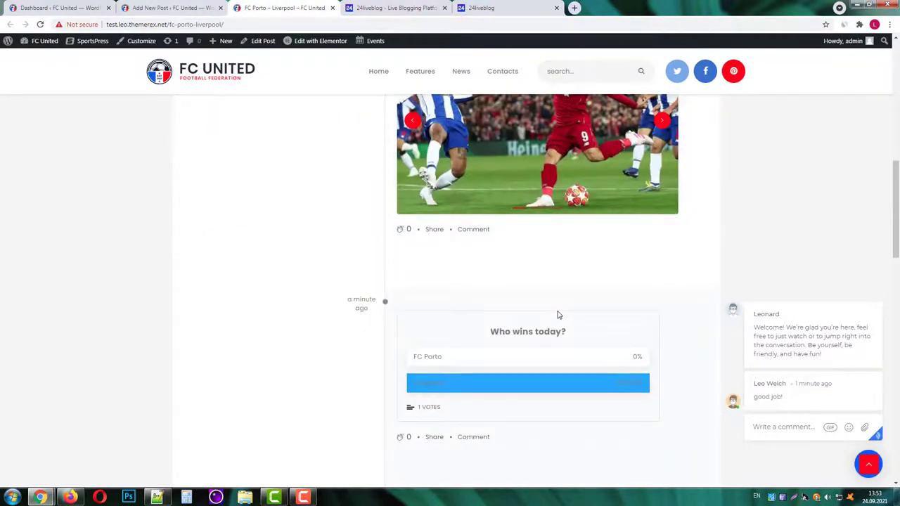
pyautogui.scroll(4, 557, 309)
pyautogui.scroll(-2, 557, 310)
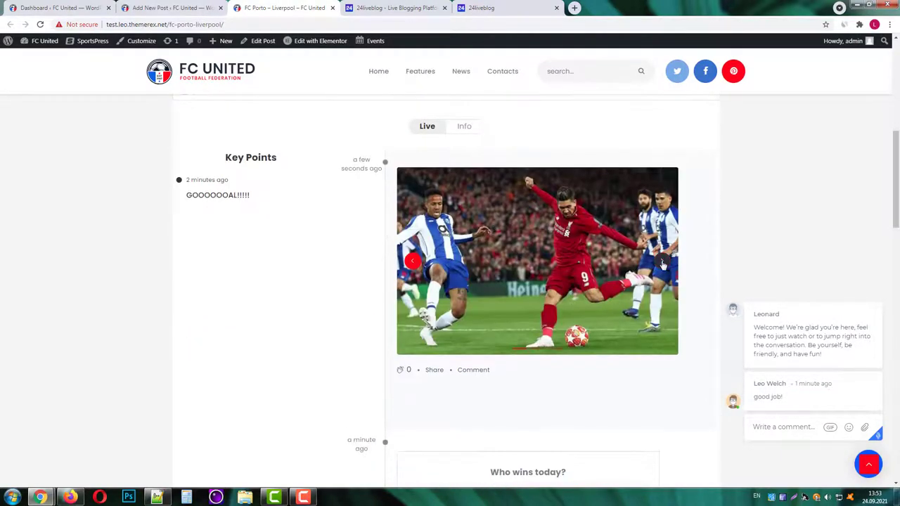
pyautogui.click(662, 264)
pyautogui.click(661, 264)
pyautogui.click(662, 263)
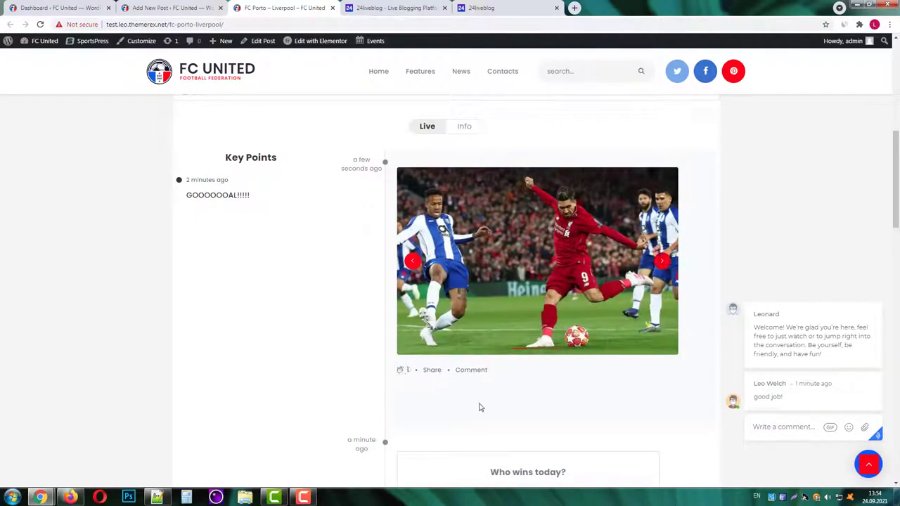
# - Set the new 24liveblog post's period to 2nd Half and minute to 47
pyautogui.click(485, 8)
pyautogui.click(123, 87)
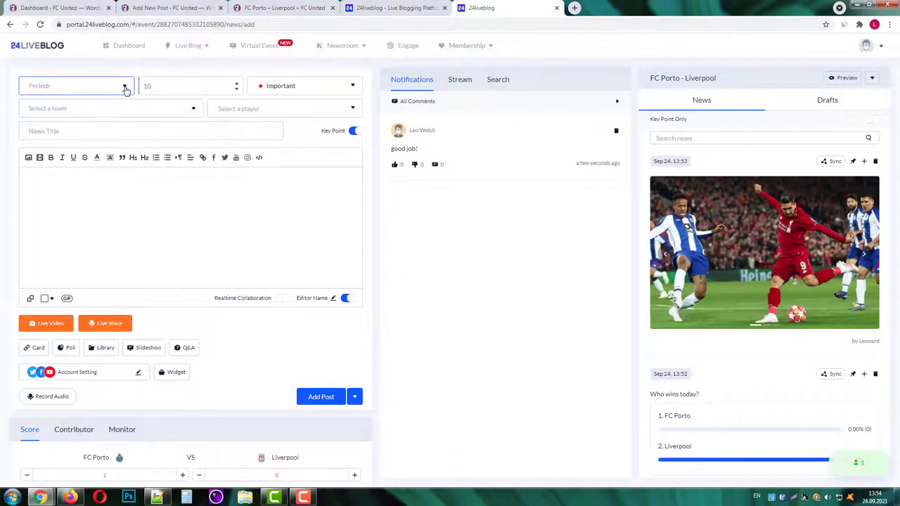
pyautogui.click(56, 123)
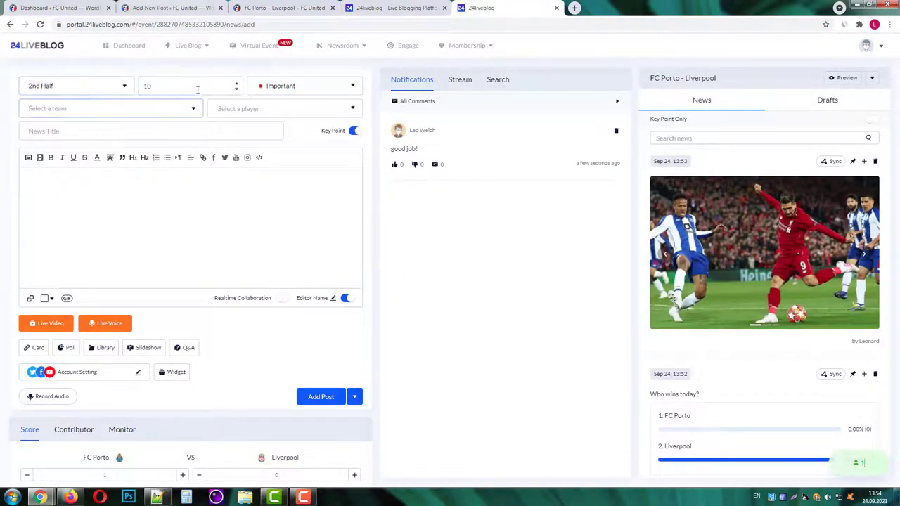
pyautogui.doubleClick(147, 85)
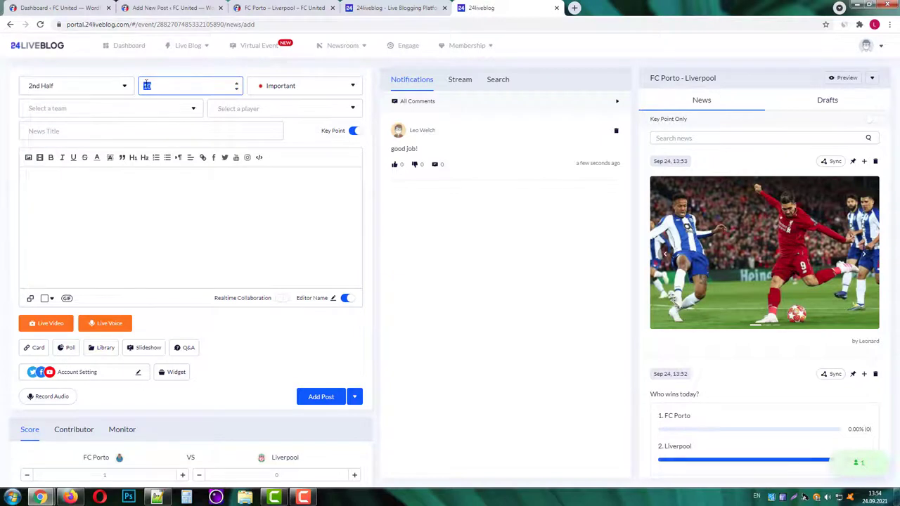
pyautogui.write('47')
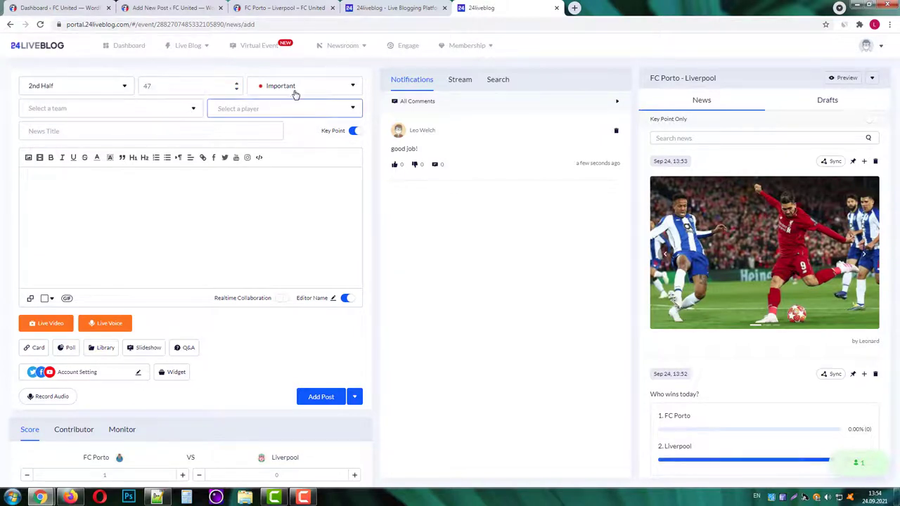
# - Tag the post with Liverpool and credit it to Sadio Mané
pyautogui.click(181, 110)
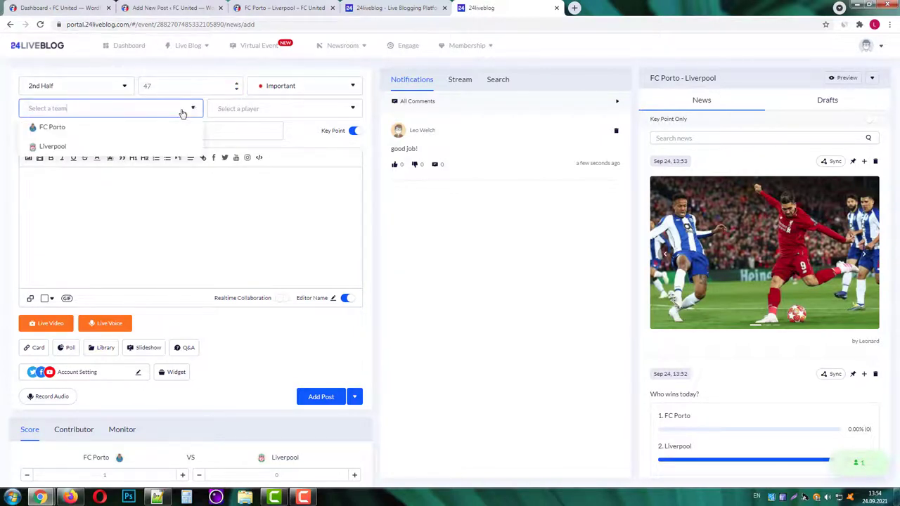
pyautogui.click(96, 145)
pyautogui.click(274, 110)
pyautogui.scroll(-2, 278, 148)
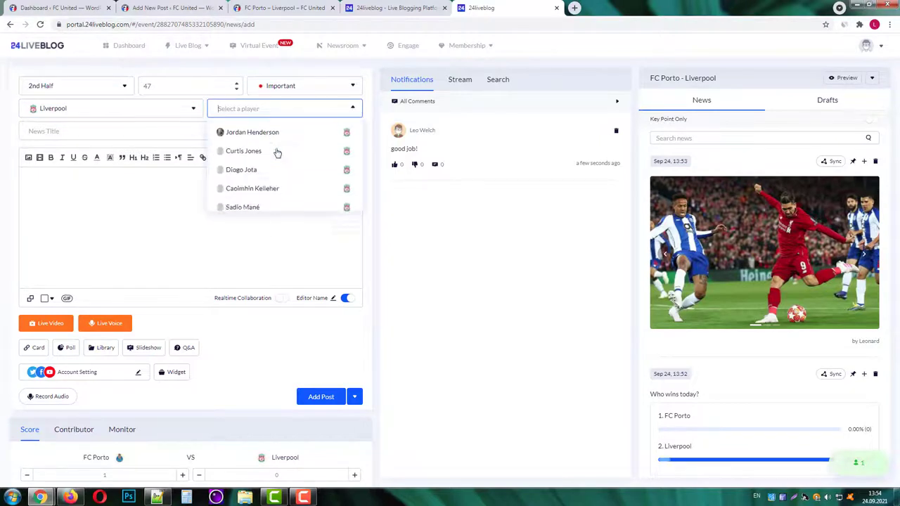
pyautogui.write('sadi')
pyautogui.click(264, 127)
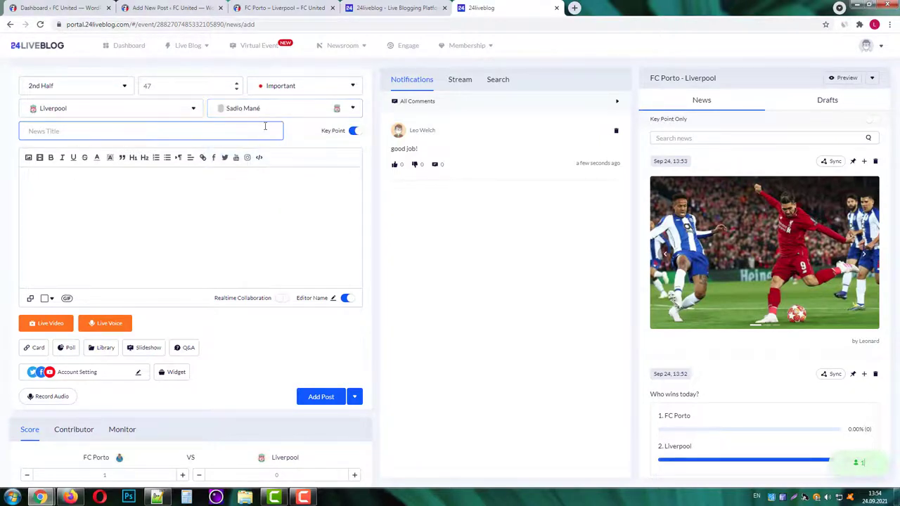
# - Title the post 'GOOOOOAL!!!!!' with body text 'Sadio scores for Liverpool!'
pyautogui.write('GOOOOOAL!!!!!')
pyautogui.click(111, 199)
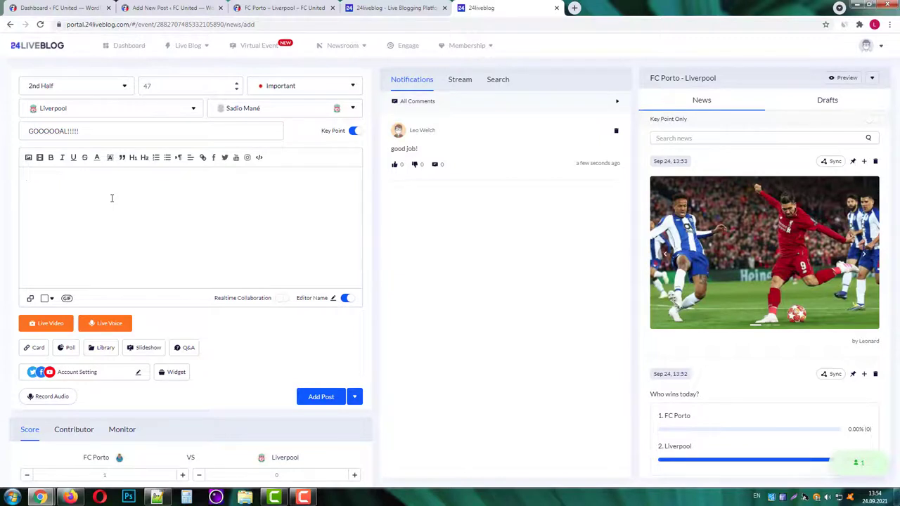
pyautogui.write('Sadio scores for Liverpool!')
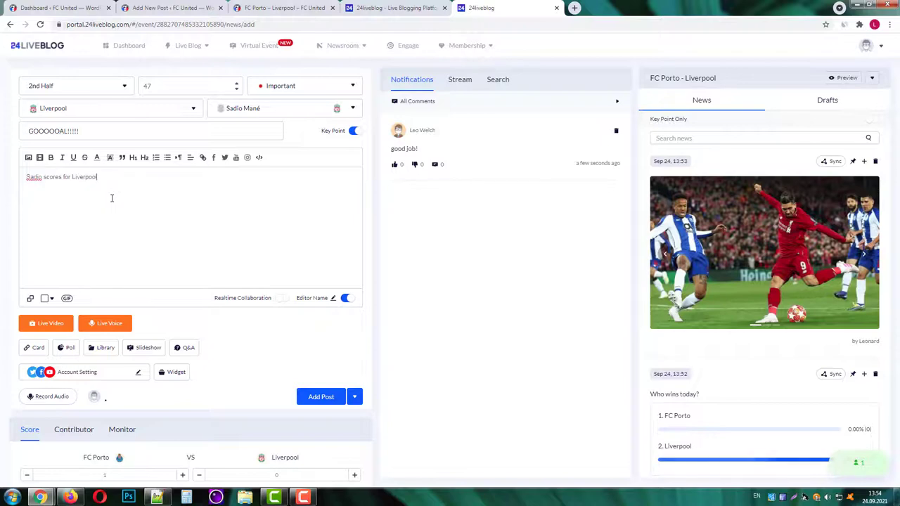
# - Insert the sadio-mane photo into the goal post's body
pyautogui.click(28, 157)
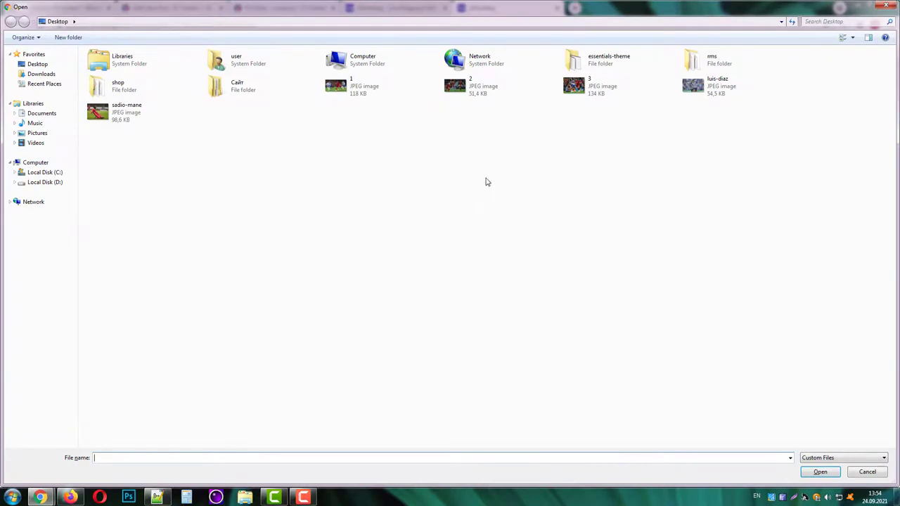
pyautogui.doubleClick(139, 122)
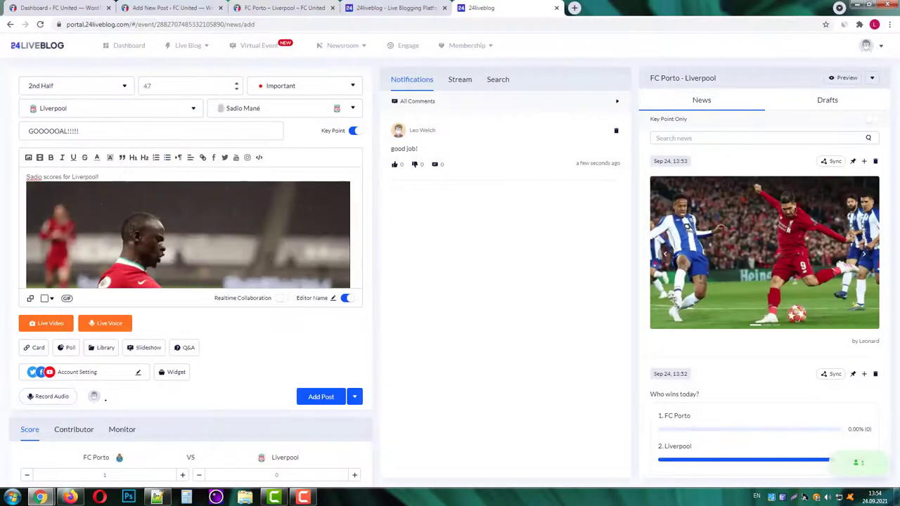
pyautogui.scroll(-1, 286, 268)
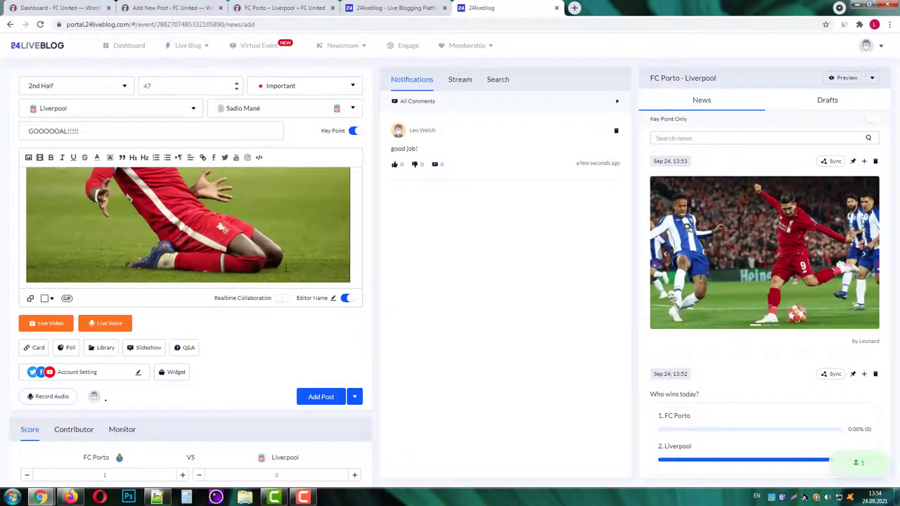
pyautogui.scroll(-1, 283, 324)
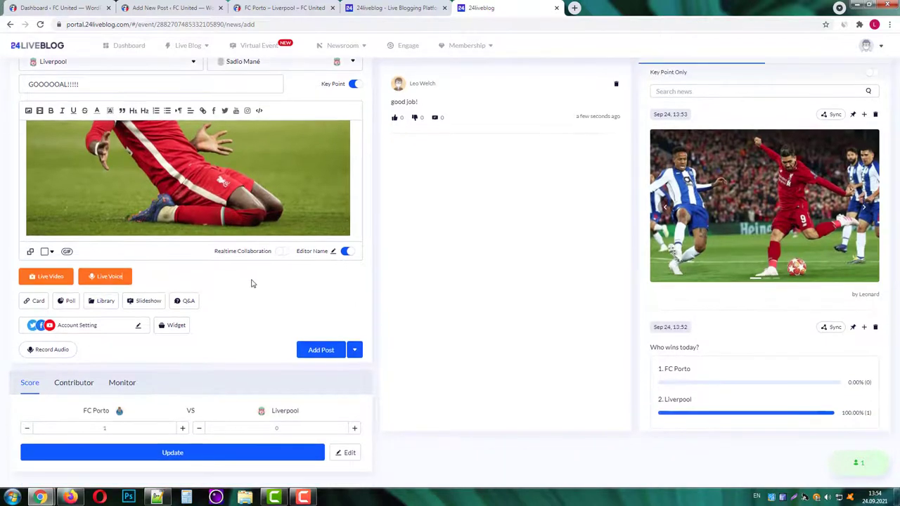
# - Raise Liverpool's score to 1, save the 1–1 score, and publish the goal post
pyautogui.click(354, 425)
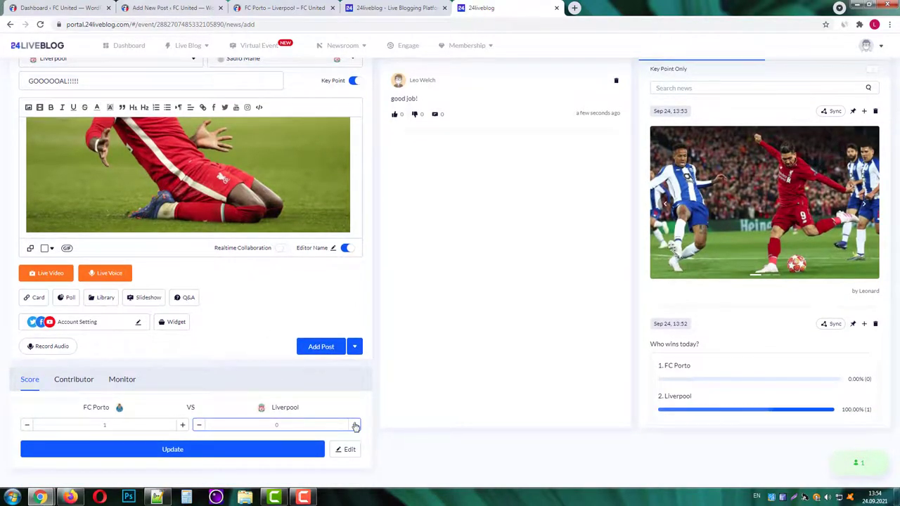
pyautogui.click(242, 450)
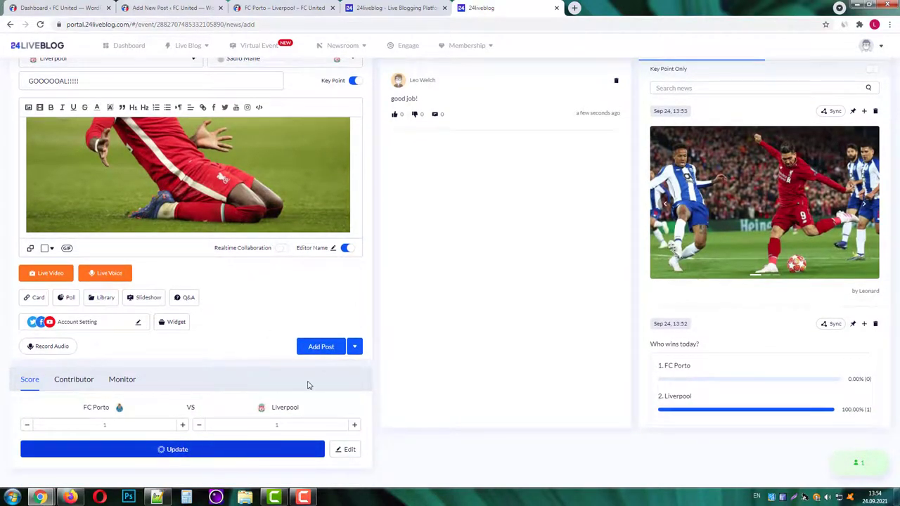
pyautogui.scroll(1, 361, 204)
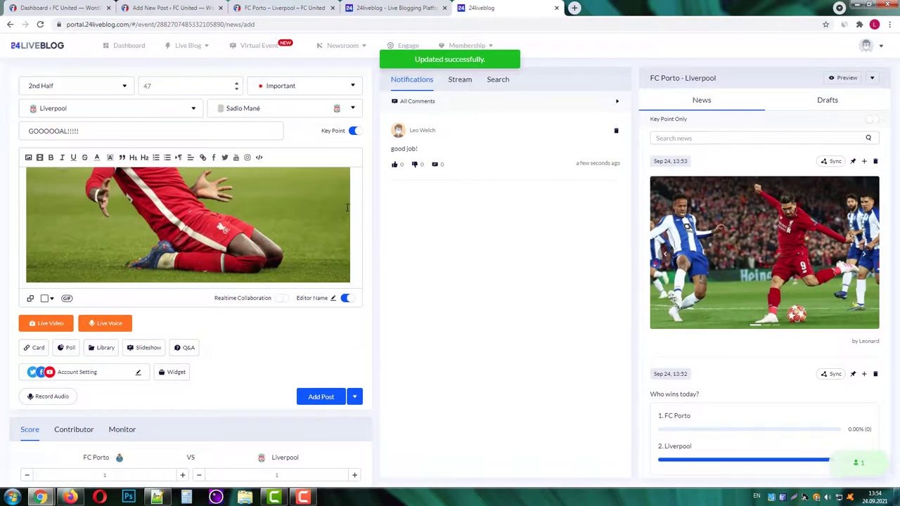
pyautogui.click(320, 396)
# - Scroll the FC United match page to check the 1–1 score and the new Sadio Mané post
pyautogui.click(283, 8)
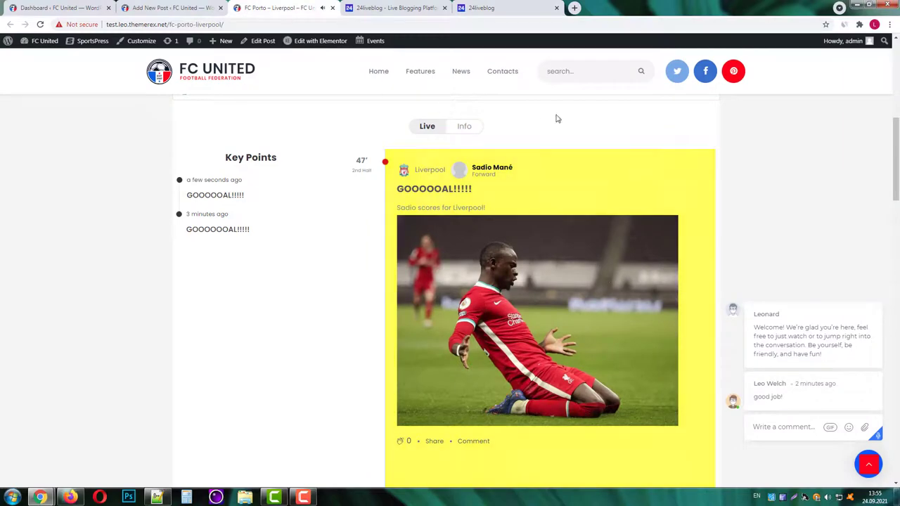
pyautogui.scroll(3, 612, 137)
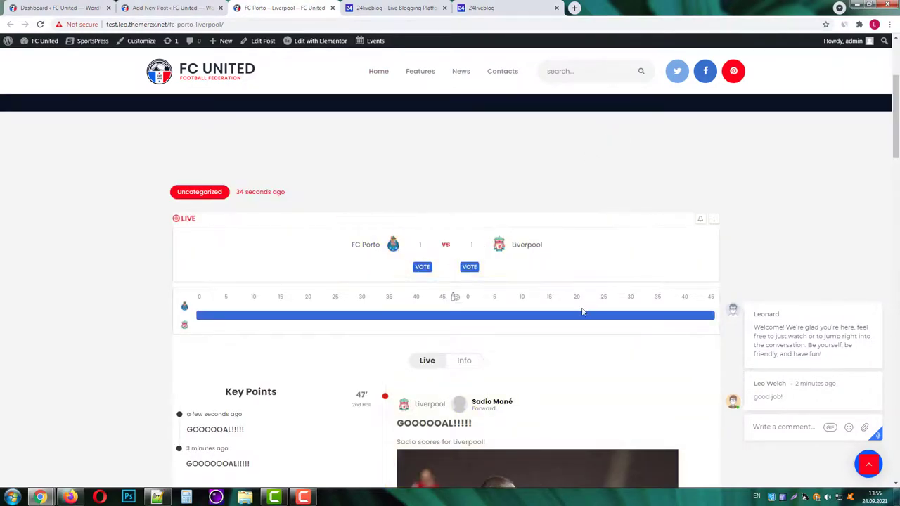
pyautogui.scroll(-4, 529, 270)
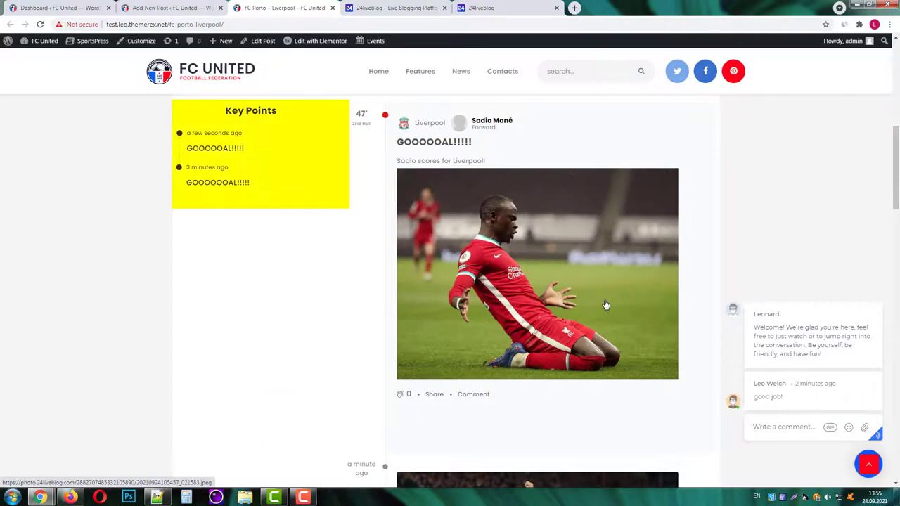
pyautogui.scroll(-6, 605, 302)
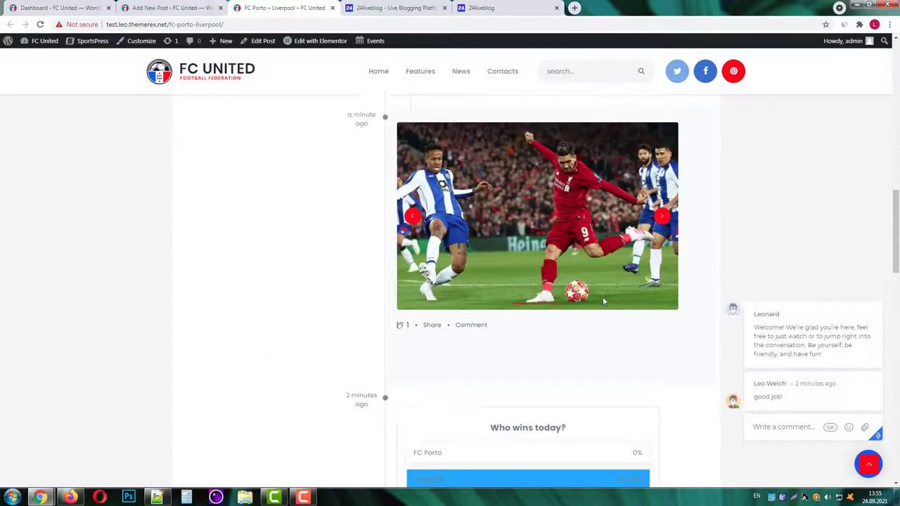
pyautogui.scroll(-5, 603, 302)
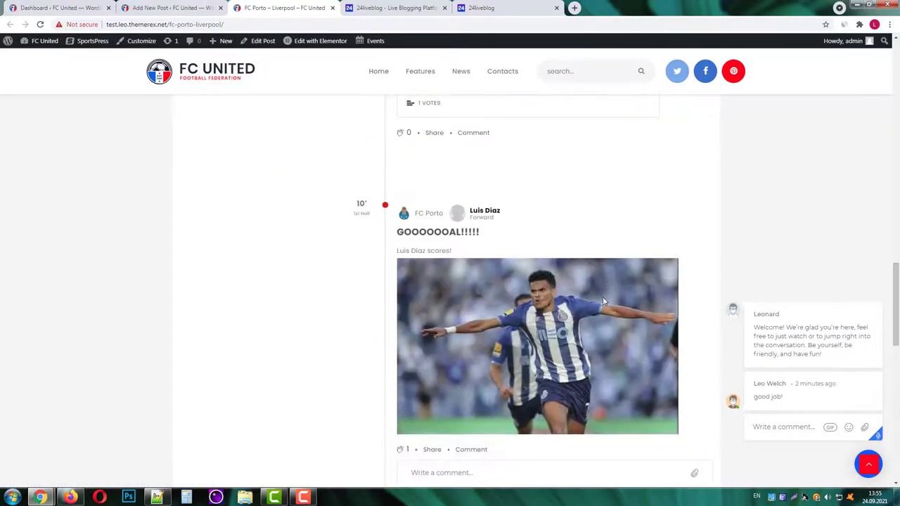
pyautogui.scroll(4, 601, 302)
pyautogui.scroll(8, 601, 302)
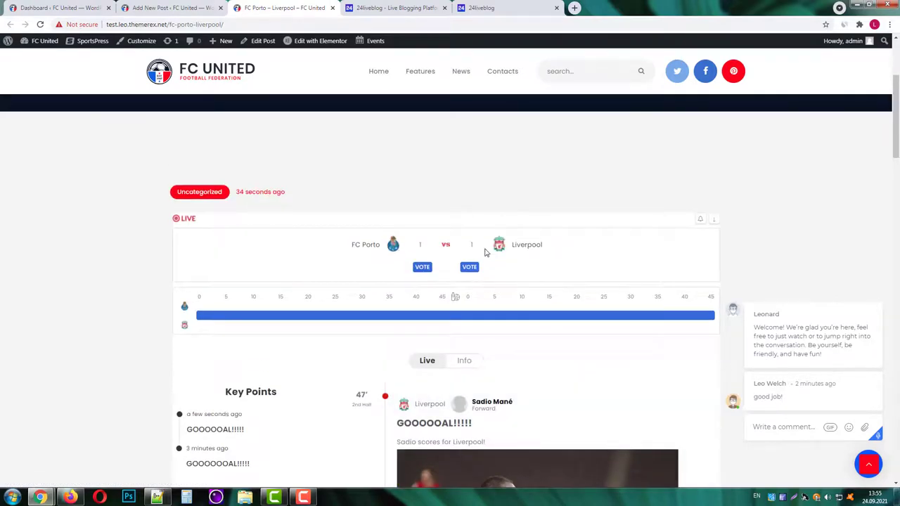
# - Paste the YouTube goal video link, preview it, and post it to the event feed
pyautogui.click(513, 5)
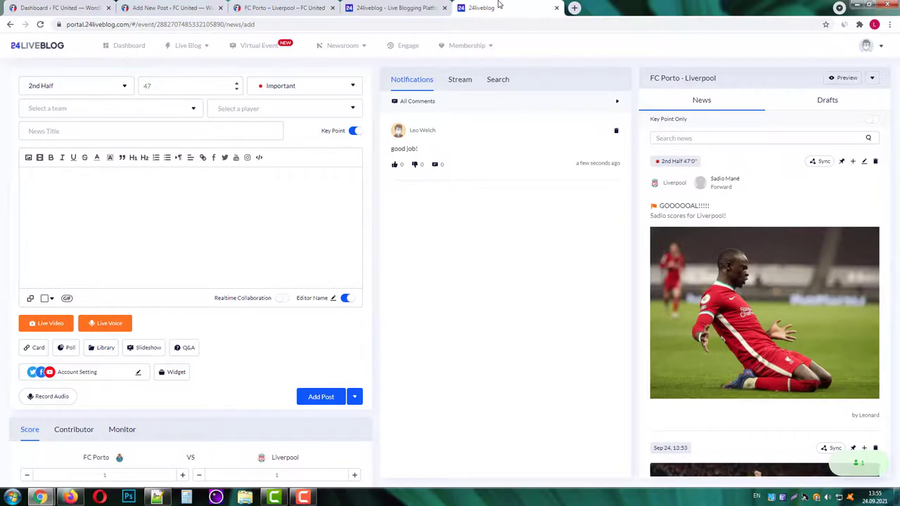
pyautogui.click(39, 157)
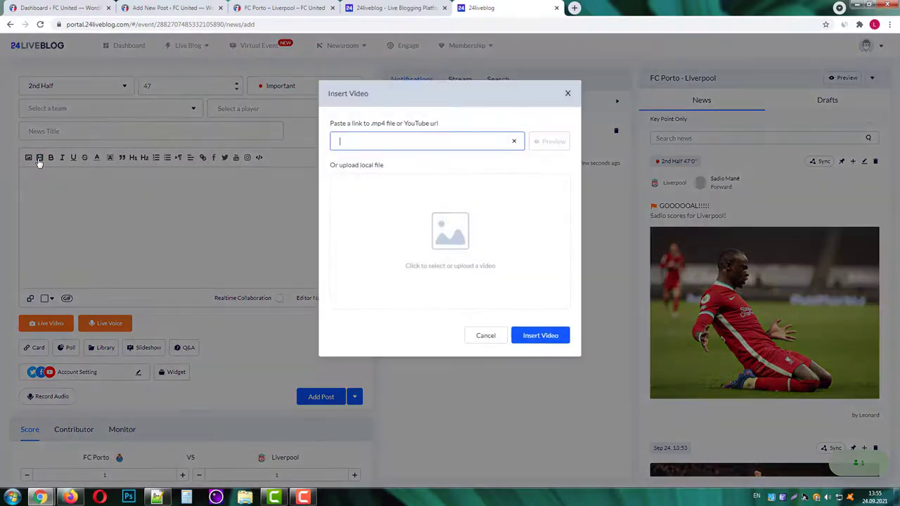
pyautogui.write('https://www.youtube.com/watch?v=aFrg7NOeTN0')
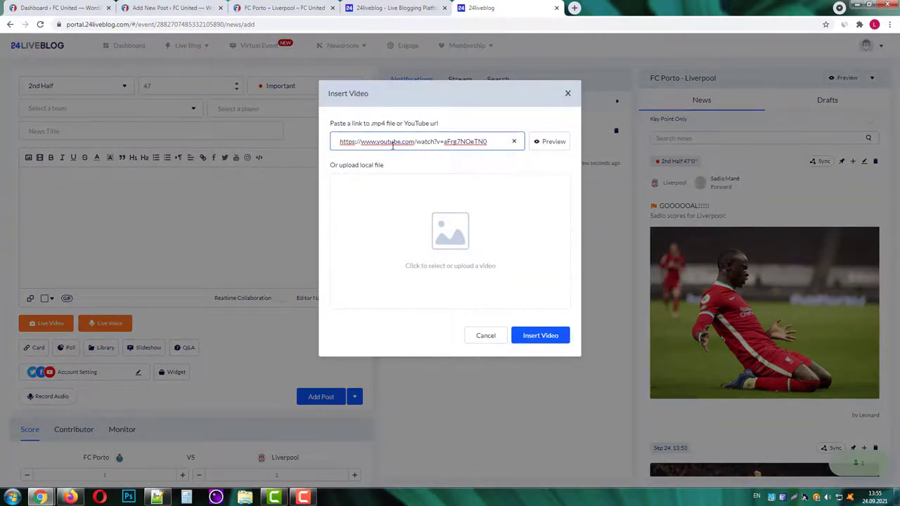
pyautogui.click(548, 142)
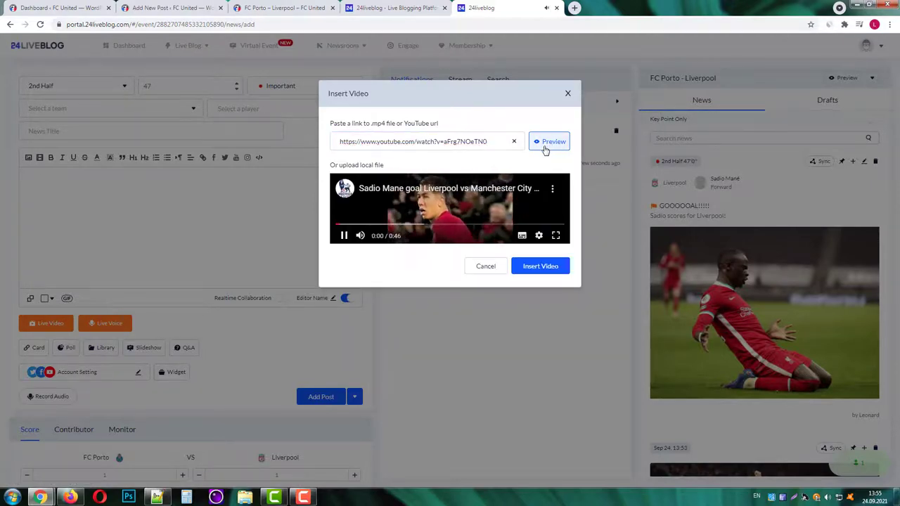
pyautogui.click(546, 266)
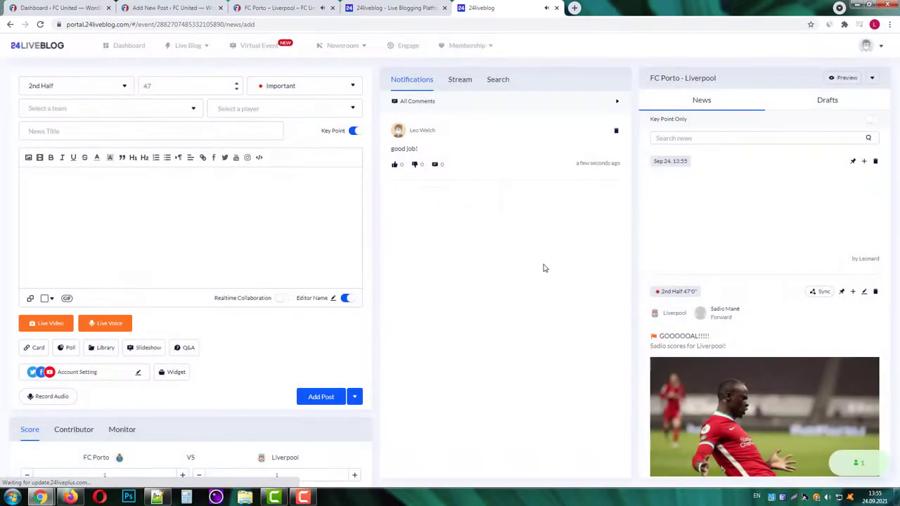
# - Check the embedded goal video on the FC United page, then return to the 24liveblog editor
pyautogui.click(259, 7)
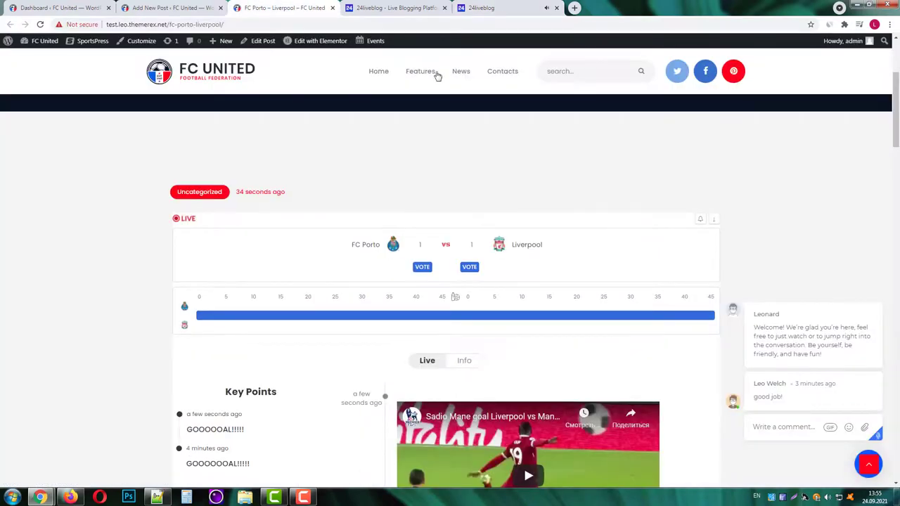
pyautogui.scroll(-4, 422, 120)
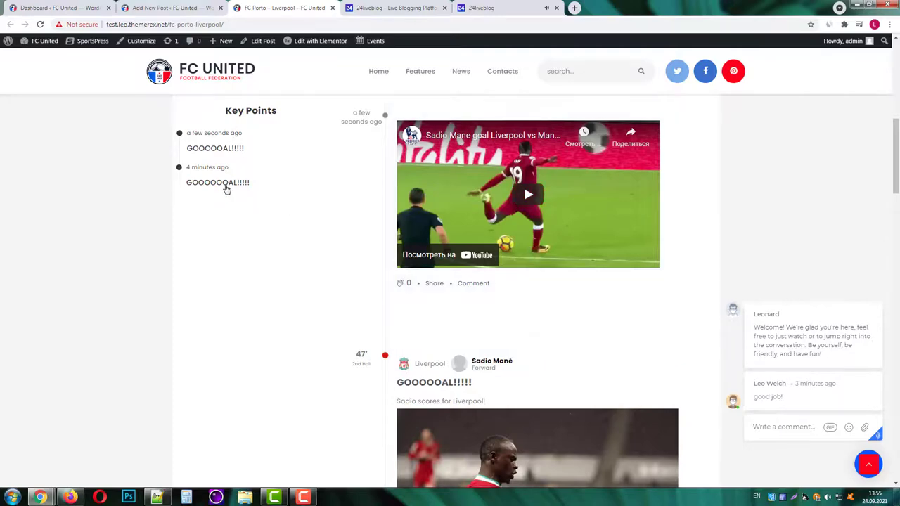
pyautogui.scroll(3, 305, 229)
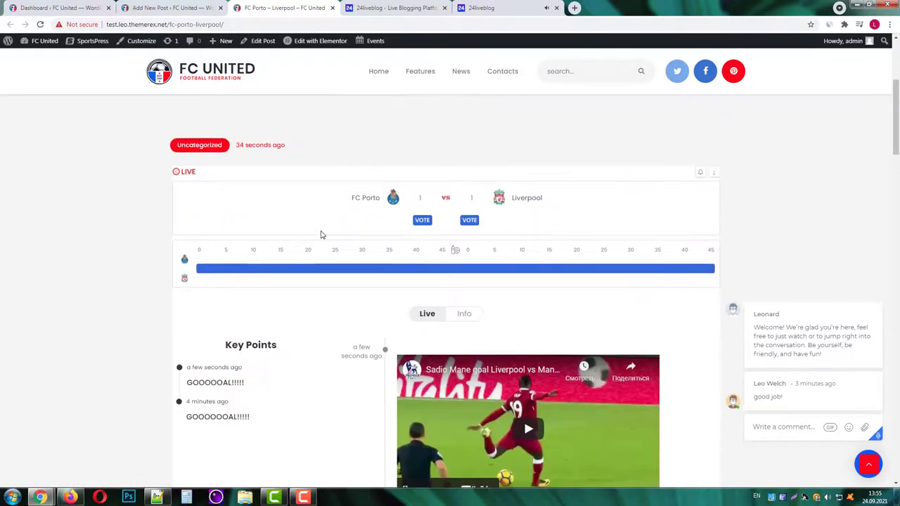
pyautogui.click(482, 7)
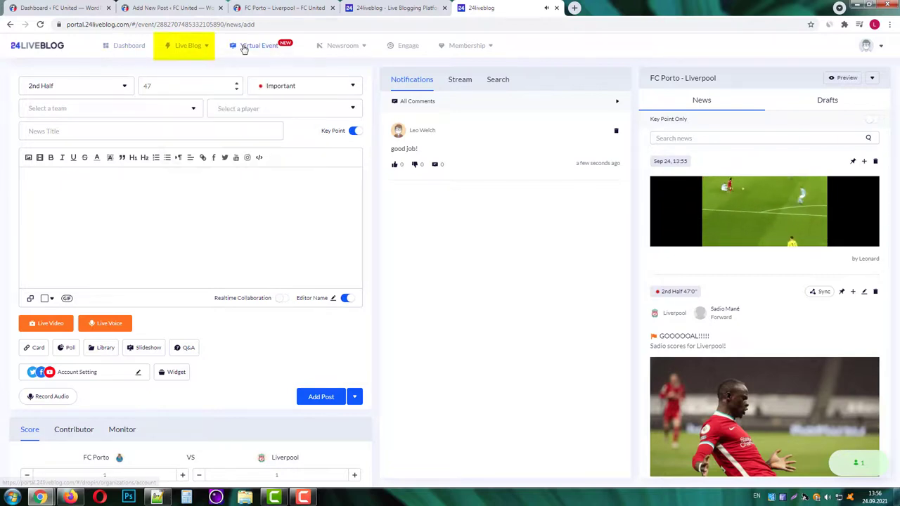
# - Set the FC Porto - Liverpool event's status to Closed, then return to the FC United page
pyautogui.moveTo(192, 45)
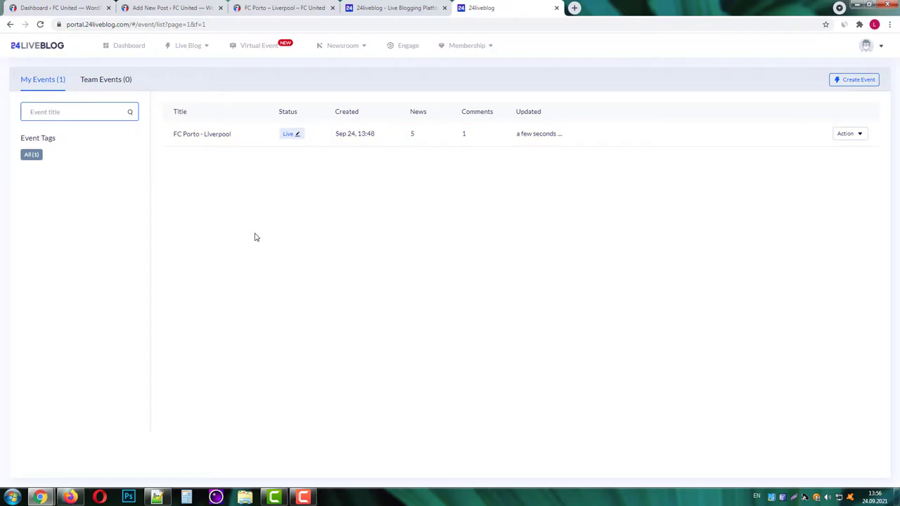
pyautogui.click(847, 133)
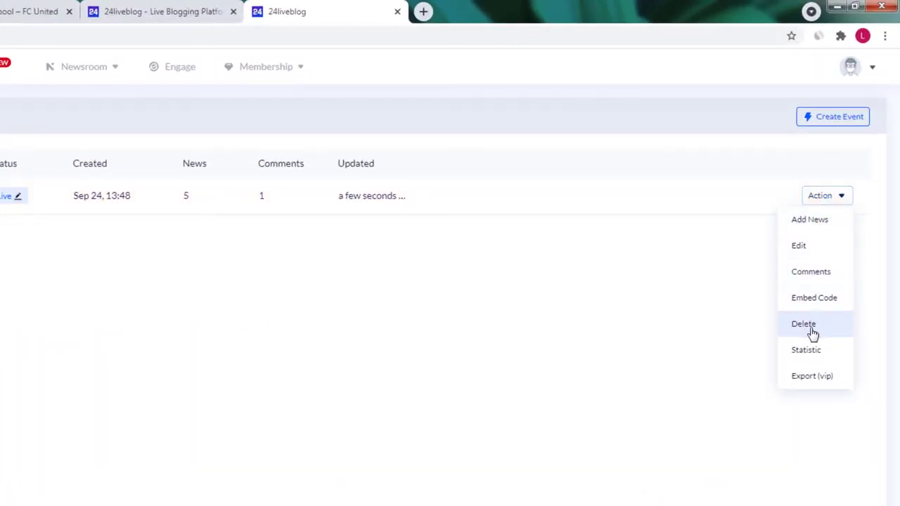
pyautogui.click(811, 376)
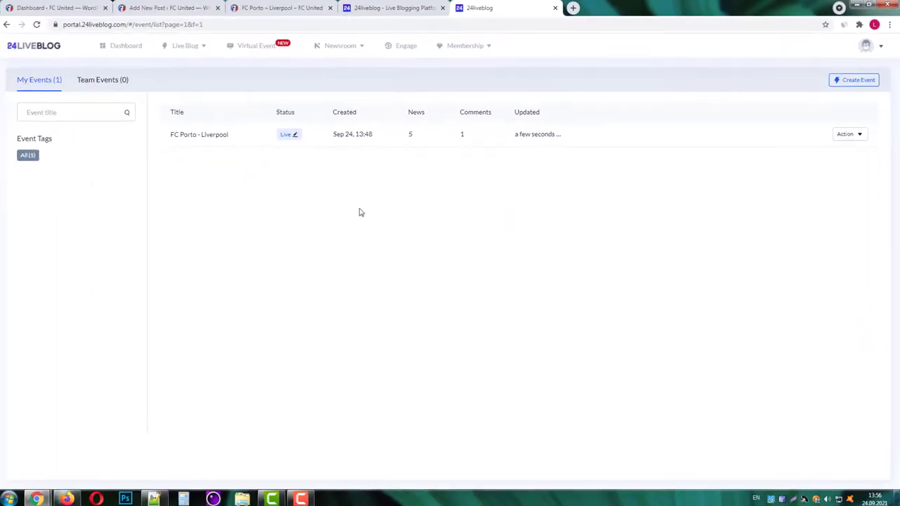
pyautogui.click(292, 134)
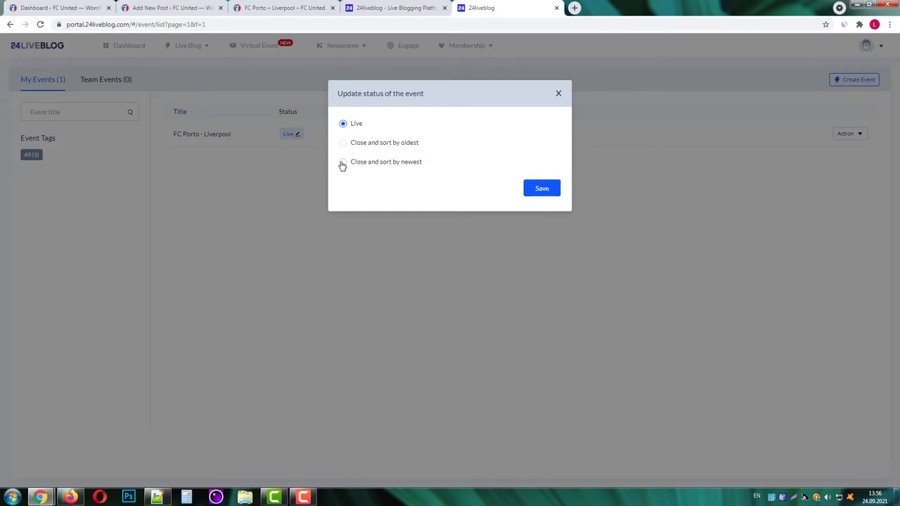
pyautogui.click(546, 193)
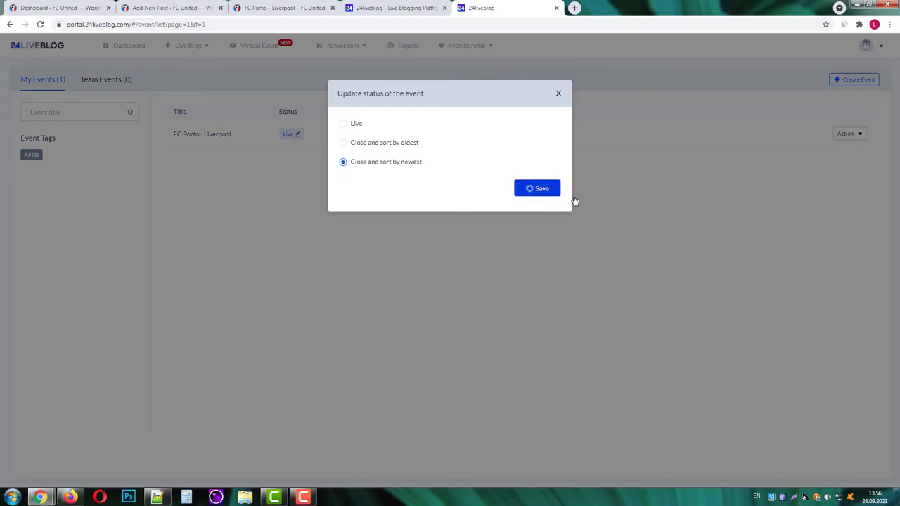
pyautogui.click(303, 5)
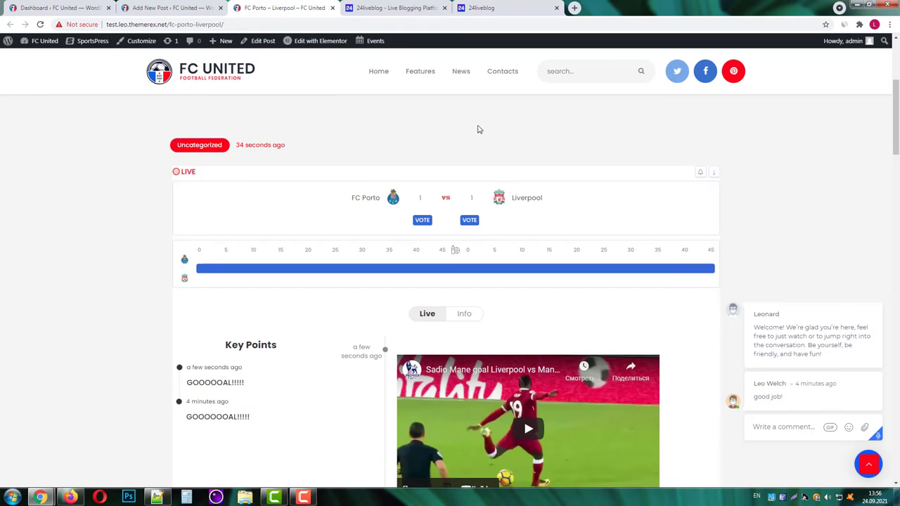